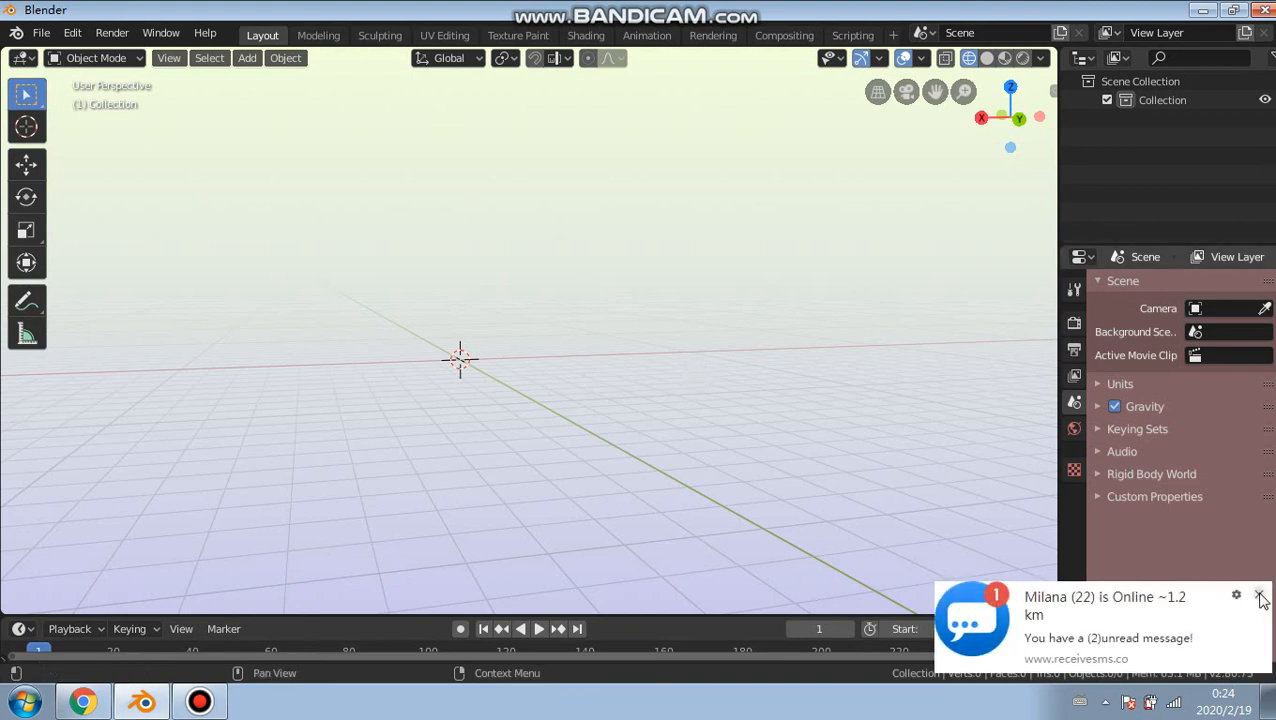
pyautogui.click(1259, 595)
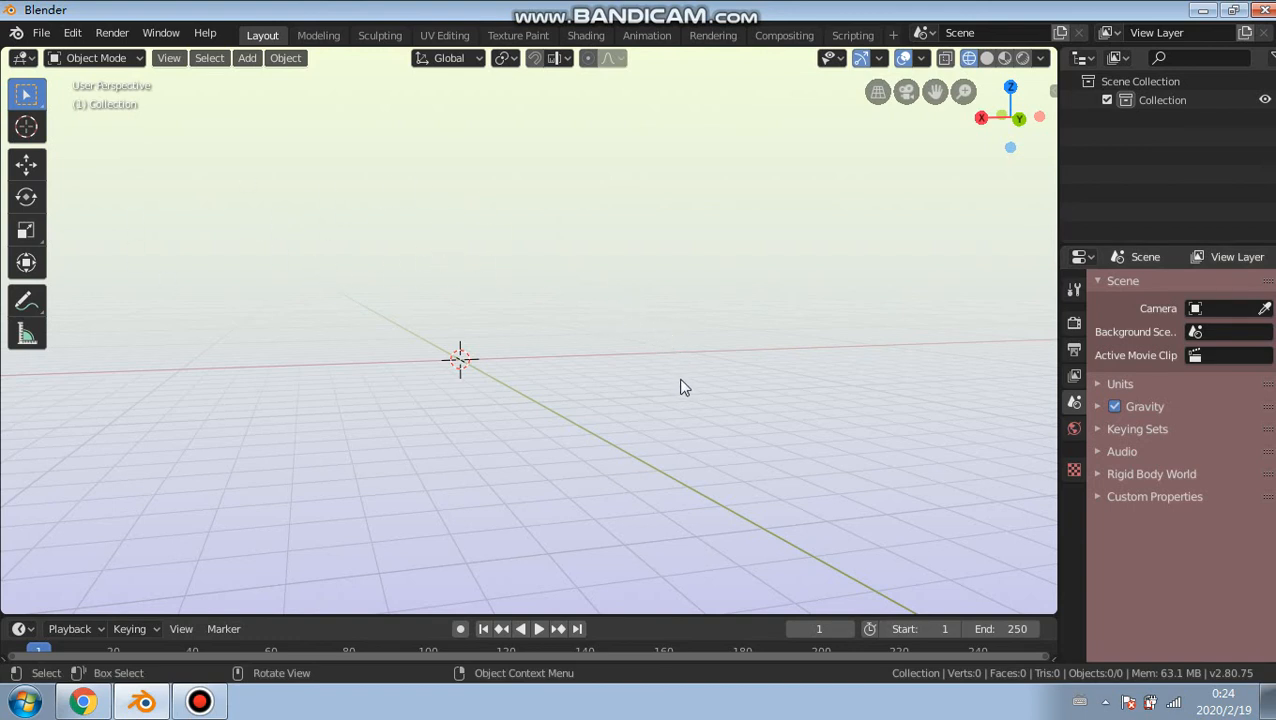
pyautogui.moveTo(656, 399); pyautogui.dragTo(772, 386, button='middle')
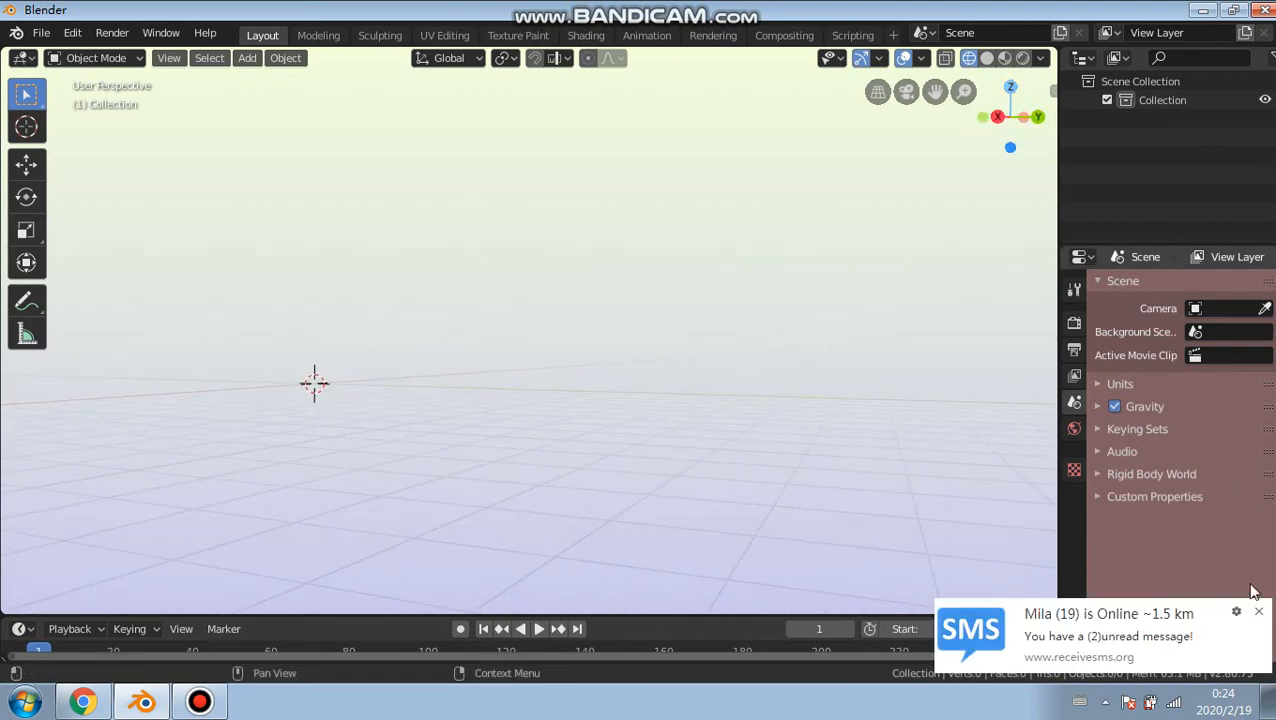
pyautogui.click(1260, 613)
pyautogui.keyDown('shift'); pyautogui.moveTo(940, 476); pyautogui.dragTo(752, 418, button='middle'); pyautogui.keyUp('shift')
pyautogui.keyDown('shift'); pyautogui.moveTo(810, 381); pyautogui.dragTo(730, 384, button='middle'); pyautogui.keyUp('shift')
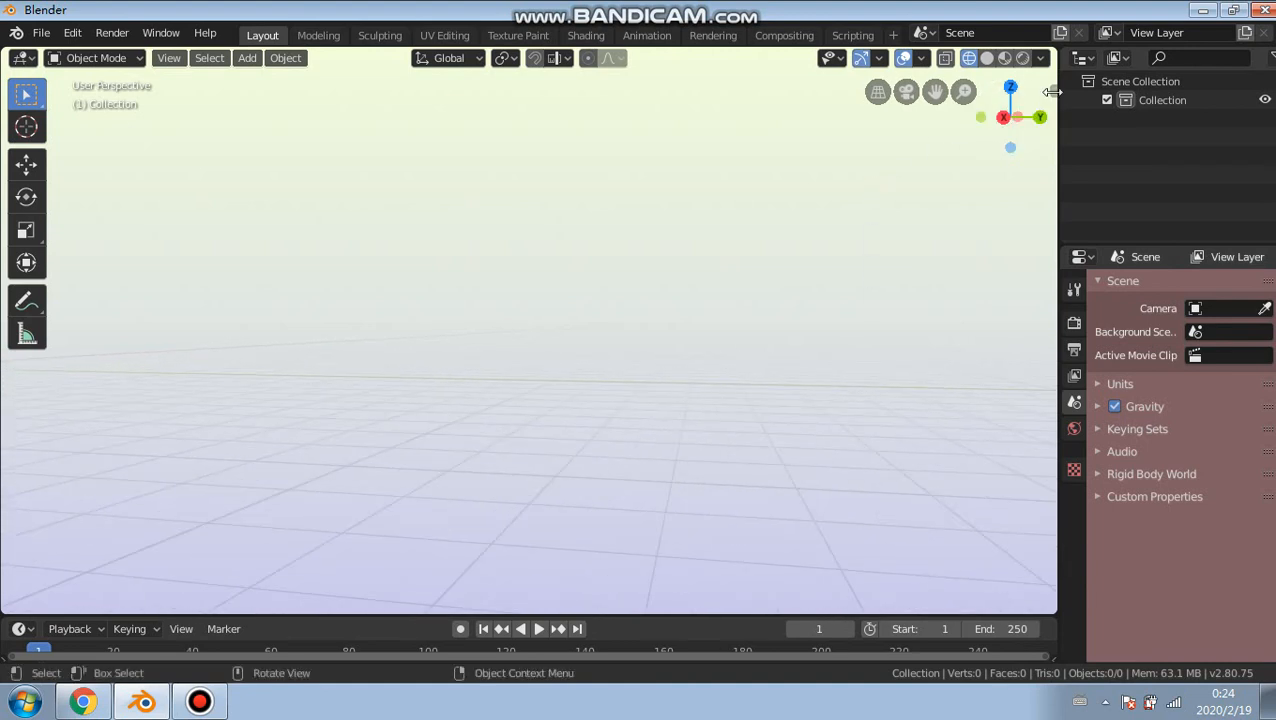
pyautogui.press('n')
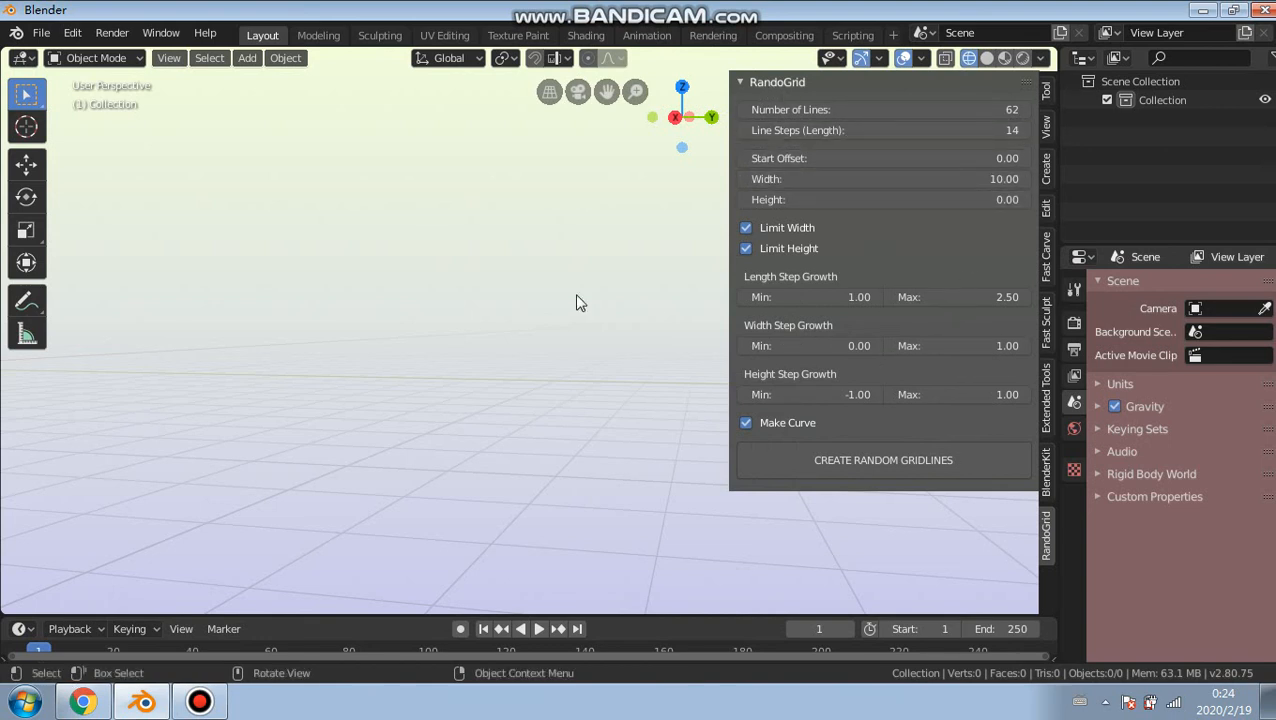
# Step: Start a new General file without saving, and delete all of its default objects
pyautogui.click(42, 32)
pyautogui.moveTo(48, 54)
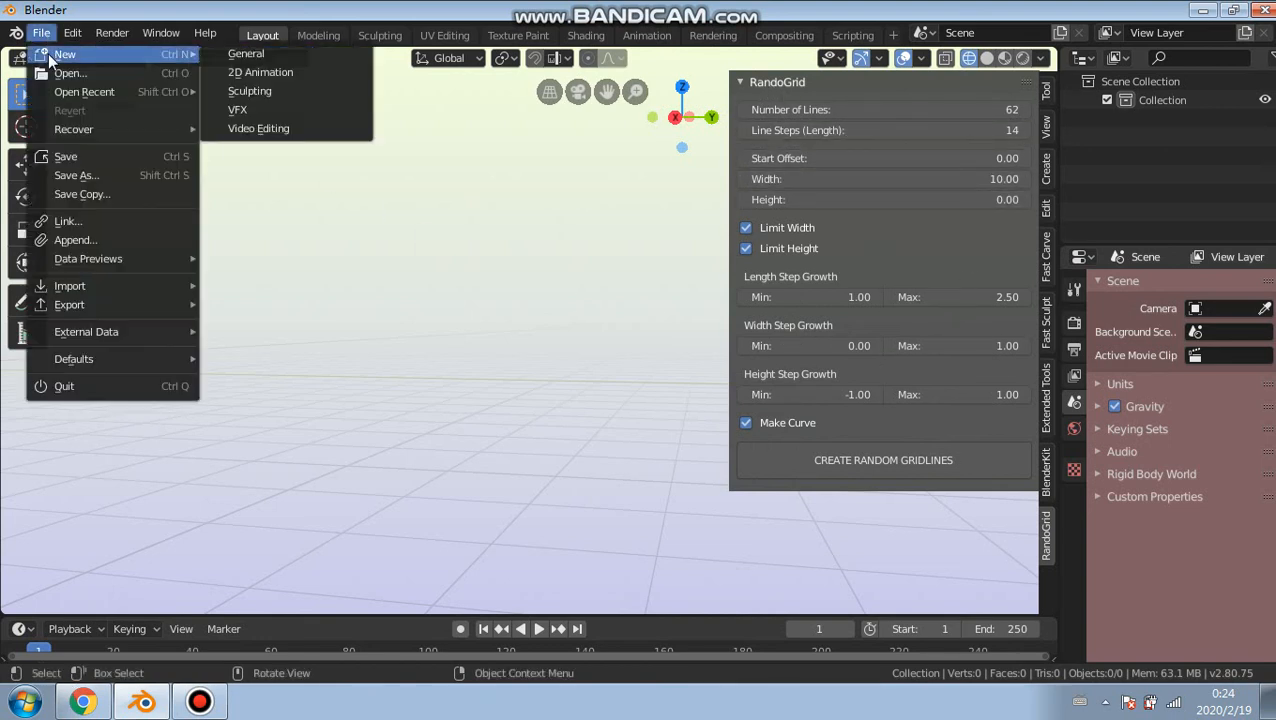
pyautogui.click(258, 52)
pyautogui.click(671, 375)
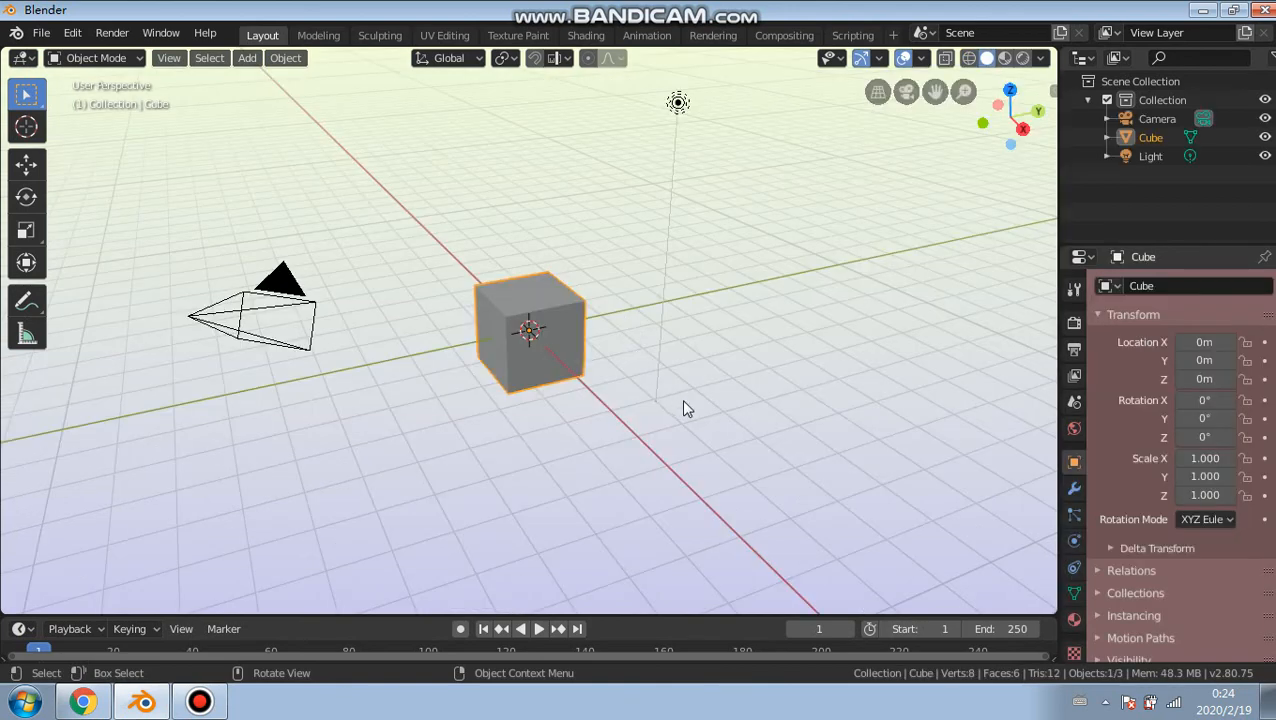
pyautogui.press('a')
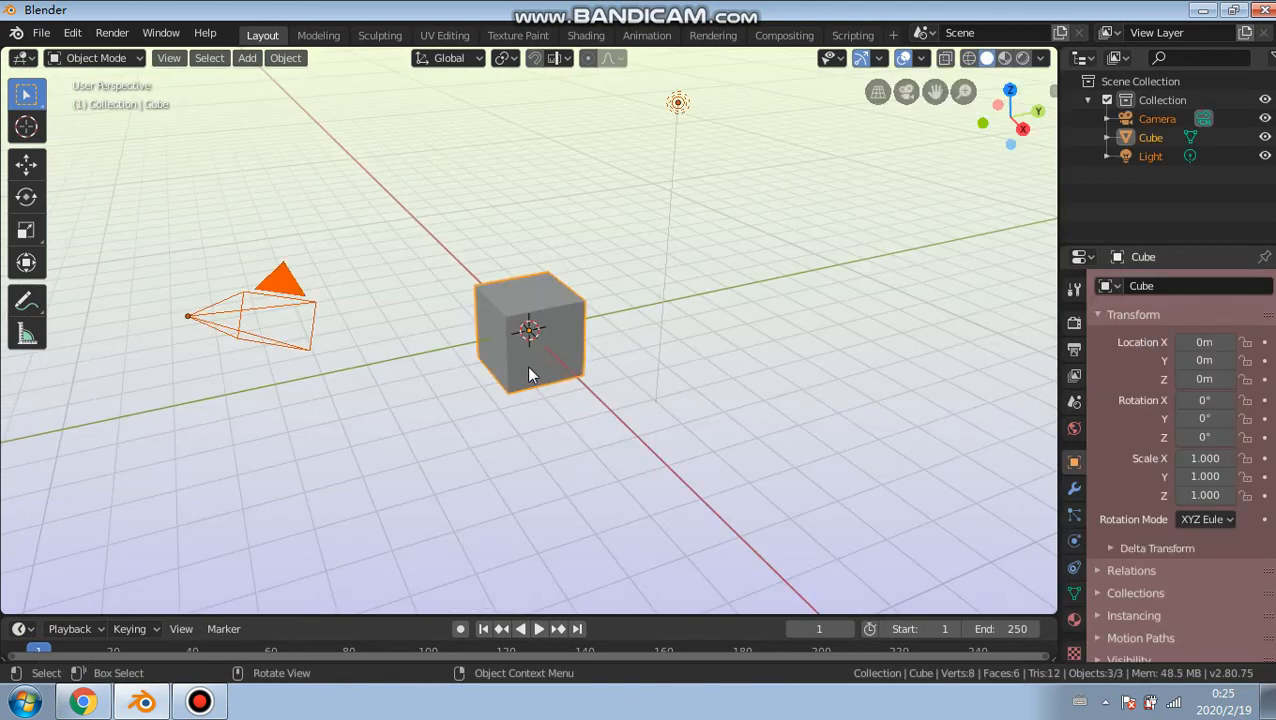
pyautogui.press('Delete')
# Step: Show the RandoGrid add-on's settings in the 3D viewport's sidebar and widen it so the full labels are readable
pyautogui.moveTo(1058, 91); pyautogui.dragTo(993, 100)
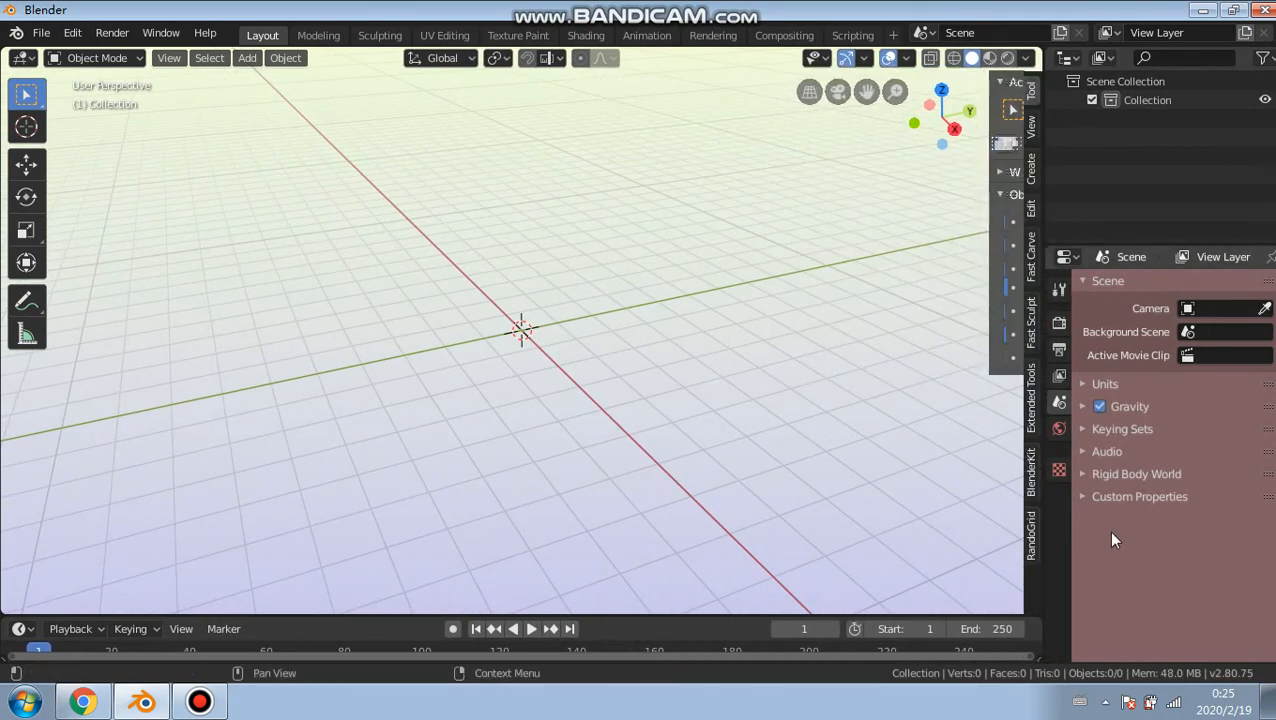
pyautogui.click(1035, 546)
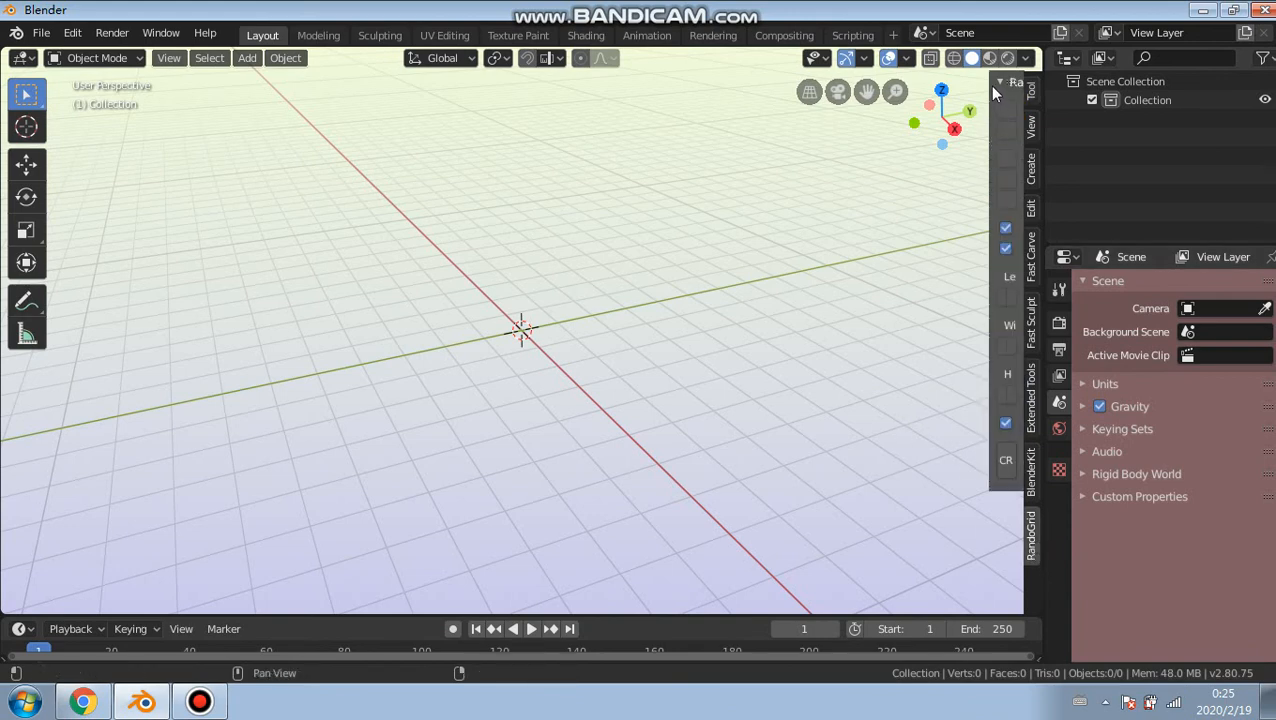
pyautogui.moveTo(993, 88); pyautogui.dragTo(749, 92)
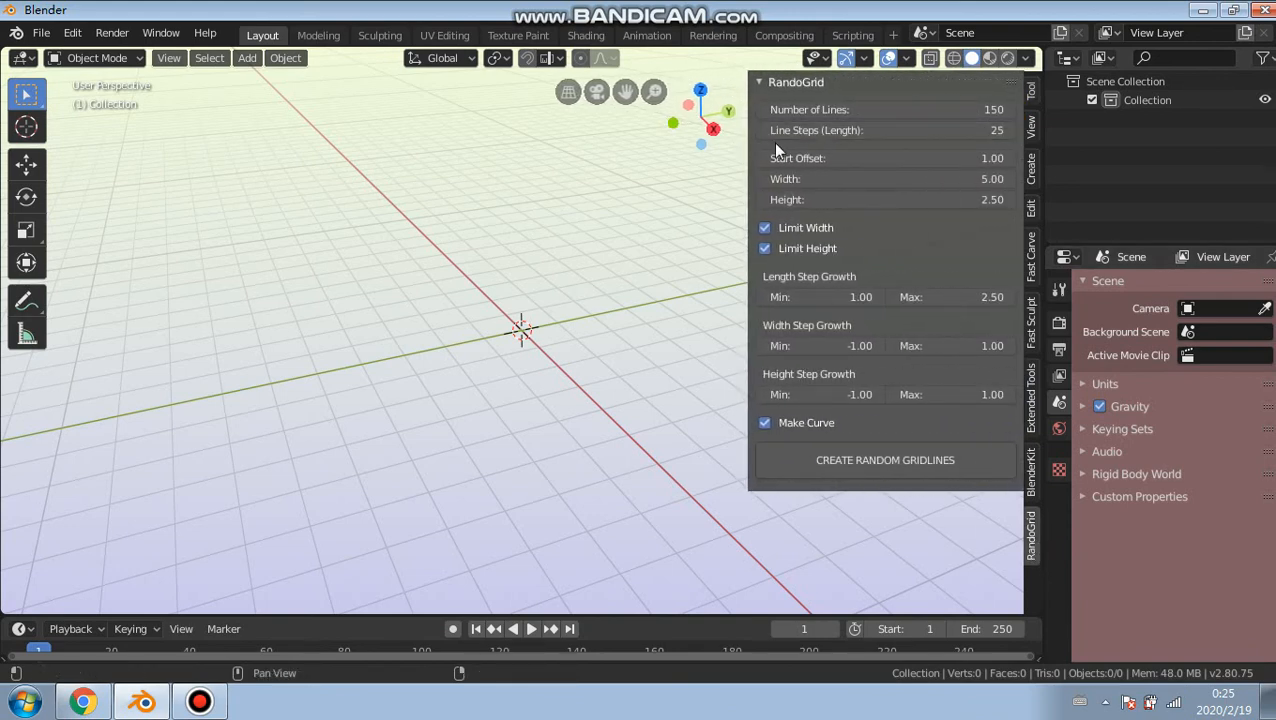
pyautogui.moveTo(749, 95); pyautogui.dragTo(899, 88)
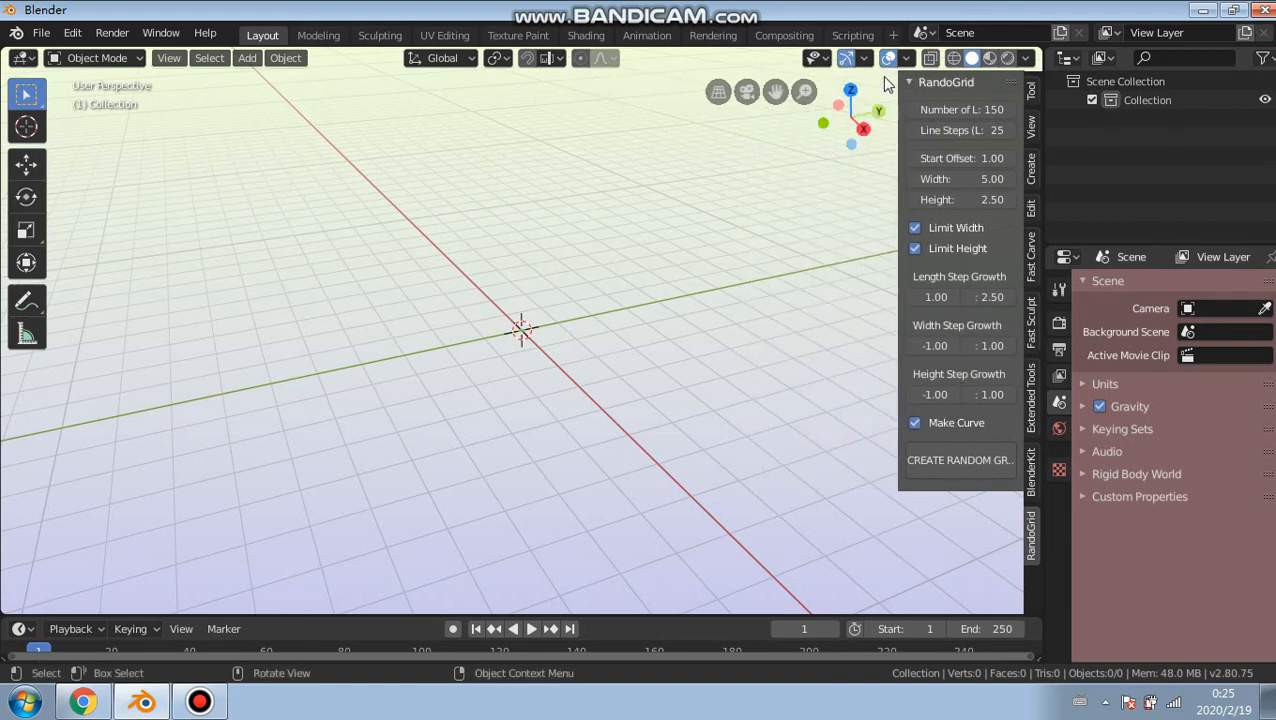
pyautogui.moveTo(897, 79); pyautogui.dragTo(756, 82)
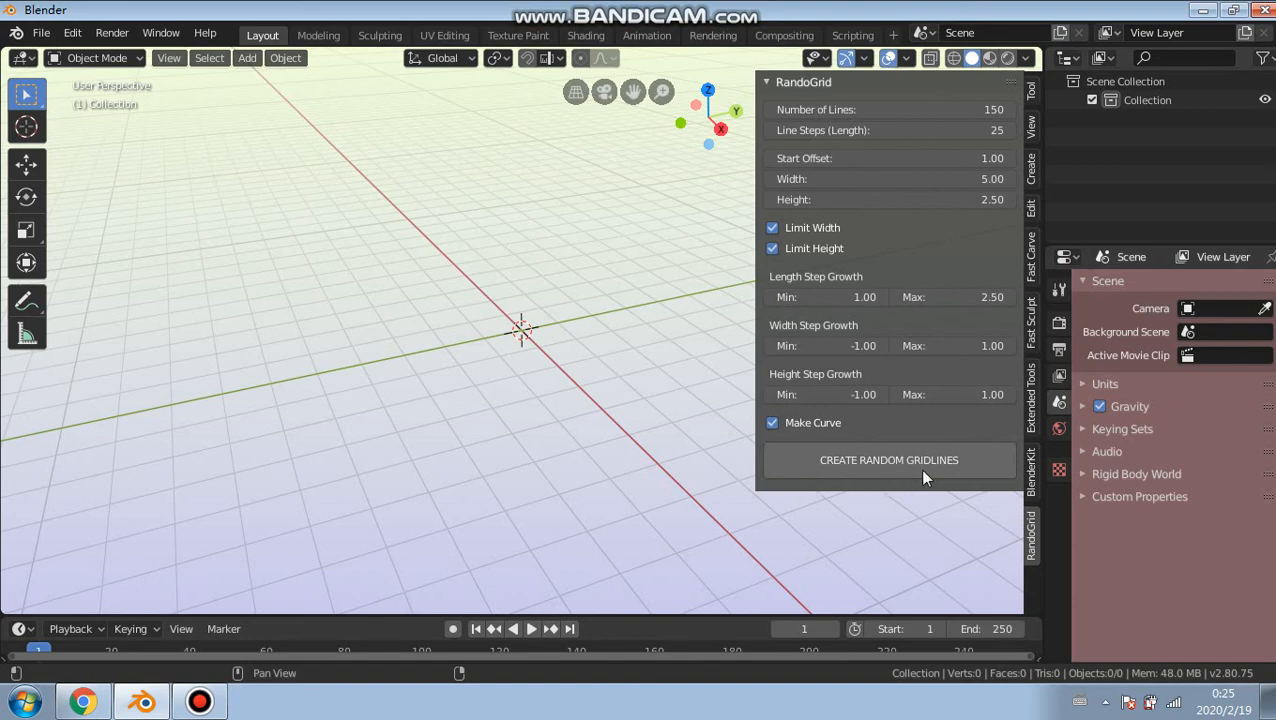
# Step: Create random gridlines with RandoGrid's default settings of 150 lines and 25 line steps
pyautogui.click(946, 477)
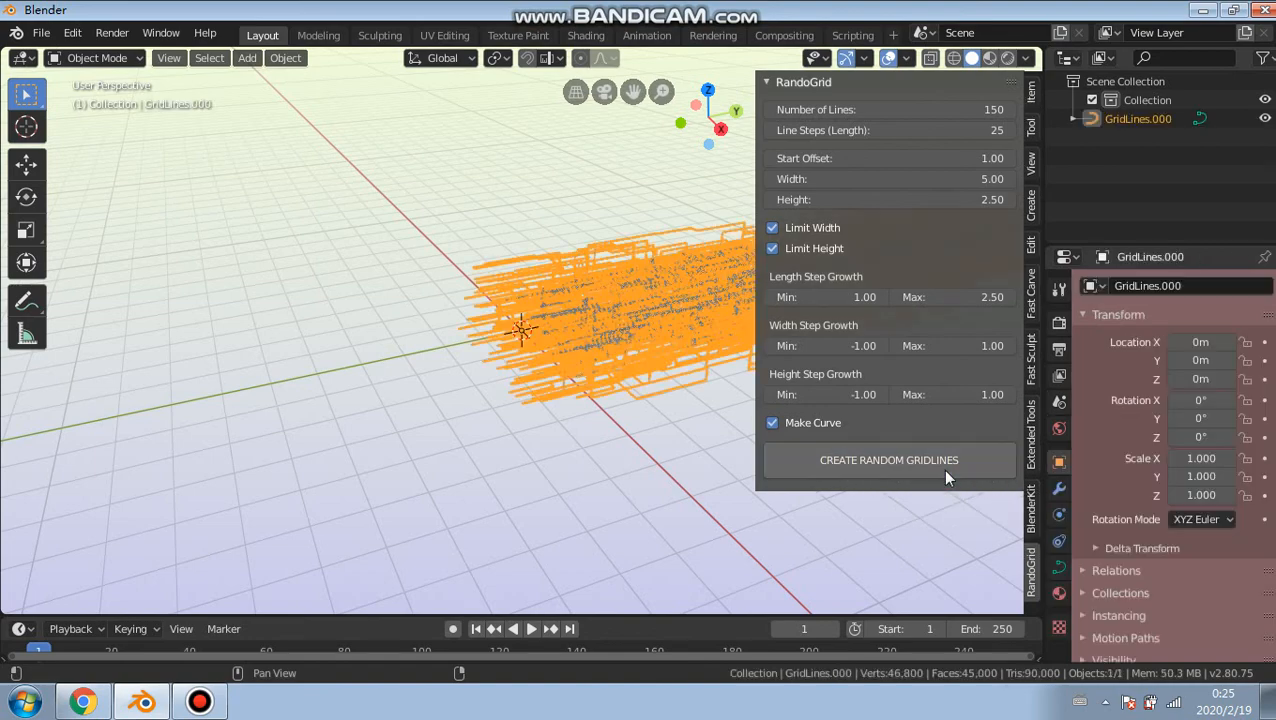
pyautogui.moveTo(700, 452); pyautogui.dragTo(715, 372, button='middle')
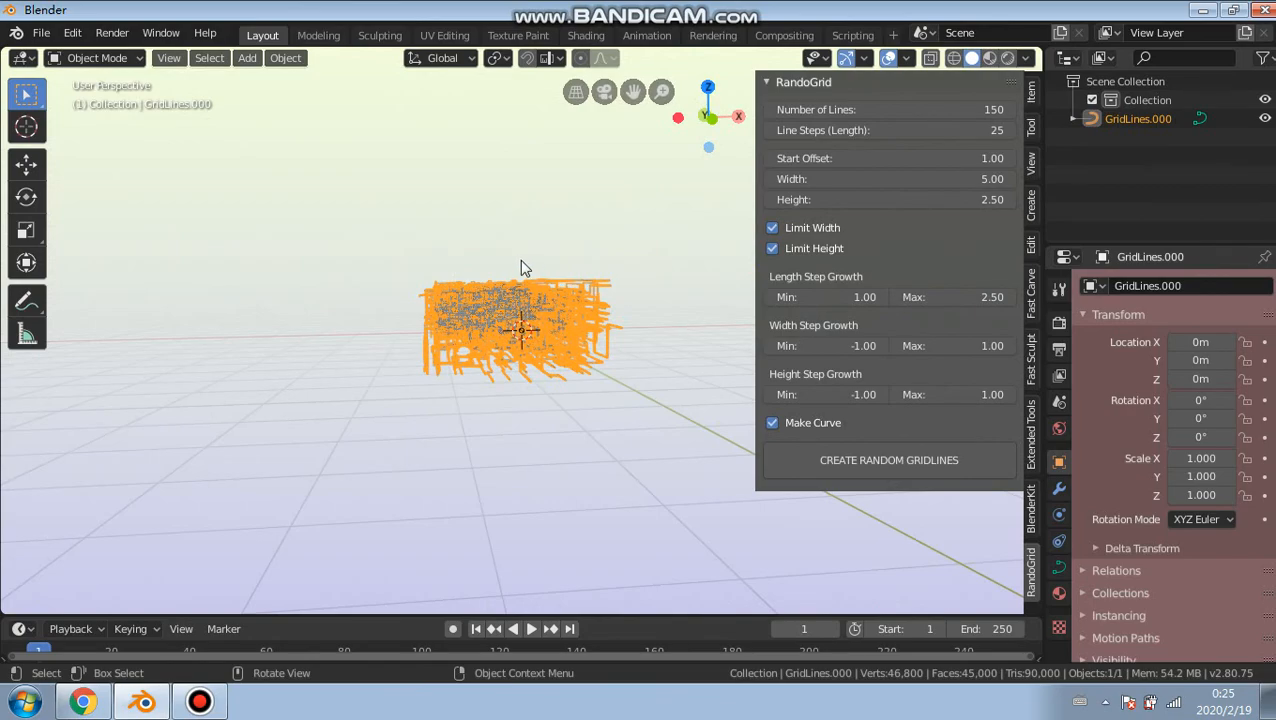
pyautogui.scroll(5, 600, 296)
pyautogui.moveTo(602, 298); pyautogui.dragTo(574, 342, button='middle')
pyautogui.moveTo(512, 207); pyautogui.dragTo(446, 289, button='middle')
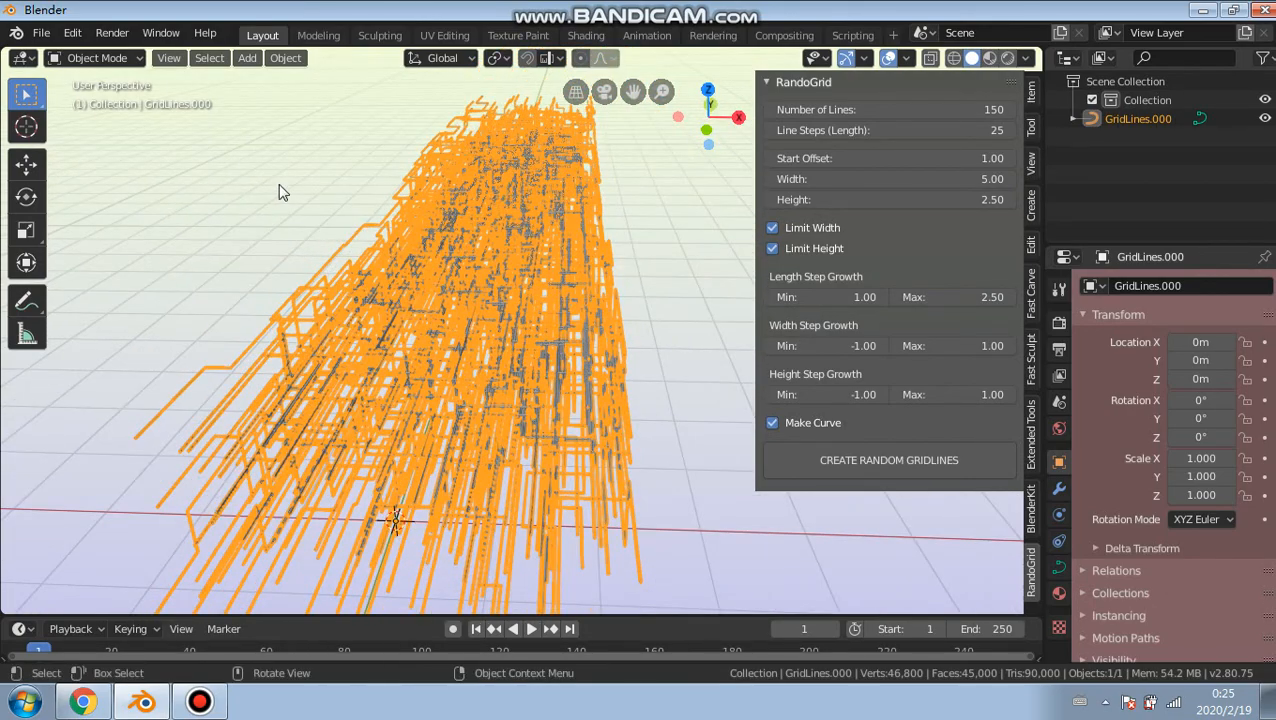
# Step: Deselect the generated gridlines and examine the pipe tunnel up close from inside
pyautogui.click(222, 171)
pyautogui.moveTo(378, 279); pyautogui.dragTo(380, 235, button='middle')
pyautogui.scroll(4, 404, 479)
pyautogui.keyDown('shift'); pyautogui.moveTo(404, 481); pyautogui.dragTo(548, 190, button='middle'); pyautogui.keyUp('shift')
pyautogui.scroll(1, 457, 353)
pyautogui.keyDown('shift'); pyautogui.moveTo(457, 353); pyautogui.dragTo(496, 217, button='middle'); pyautogui.keyUp('shift')
pyautogui.keyDown('shift'); pyautogui.moveTo(472, 494); pyautogui.dragTo(510, 378, button='middle'); pyautogui.keyUp('shift')
pyautogui.scroll(4, 475, 455)
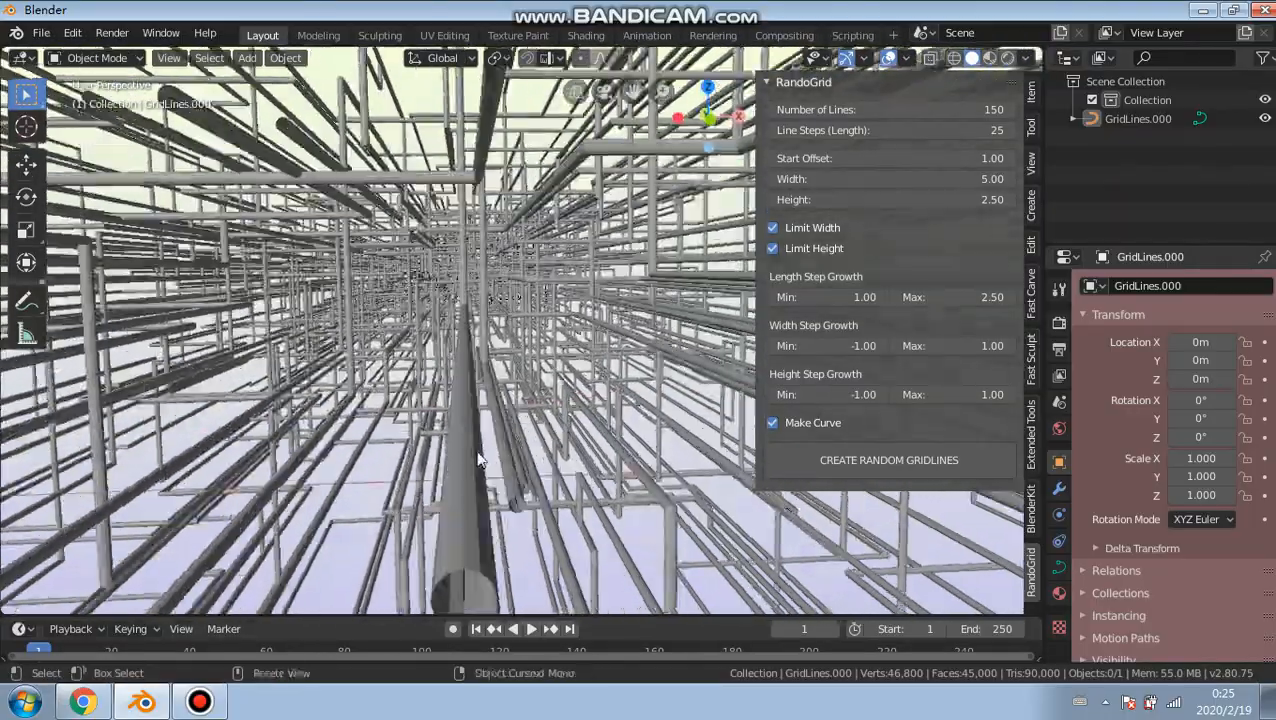
pyautogui.keyDown('shift'); pyautogui.moveTo(465, 455); pyautogui.dragTo(577, 195, button='middle'); pyautogui.keyUp('shift')
pyautogui.scroll(3, 470, 380)
pyautogui.moveTo(506, 413); pyautogui.dragTo(748, 350, button='middle')
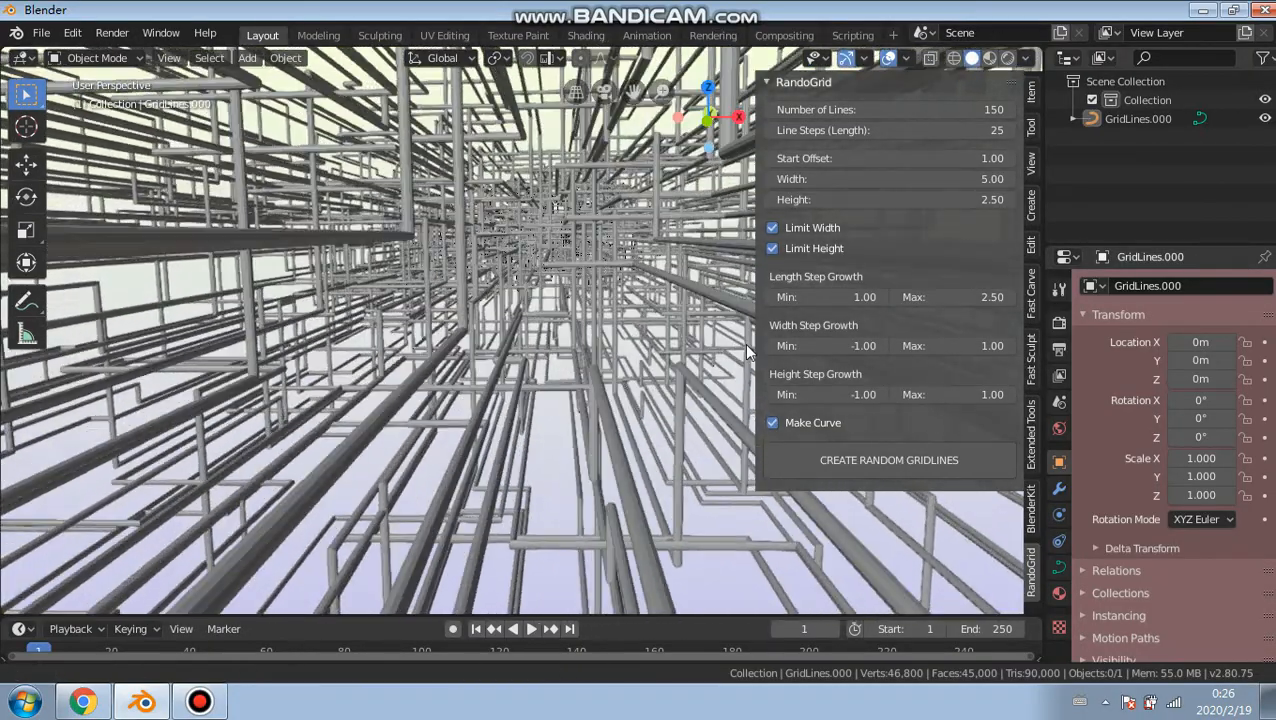
pyautogui.moveTo(482, 323); pyautogui.dragTo(531, 316, button='middle')
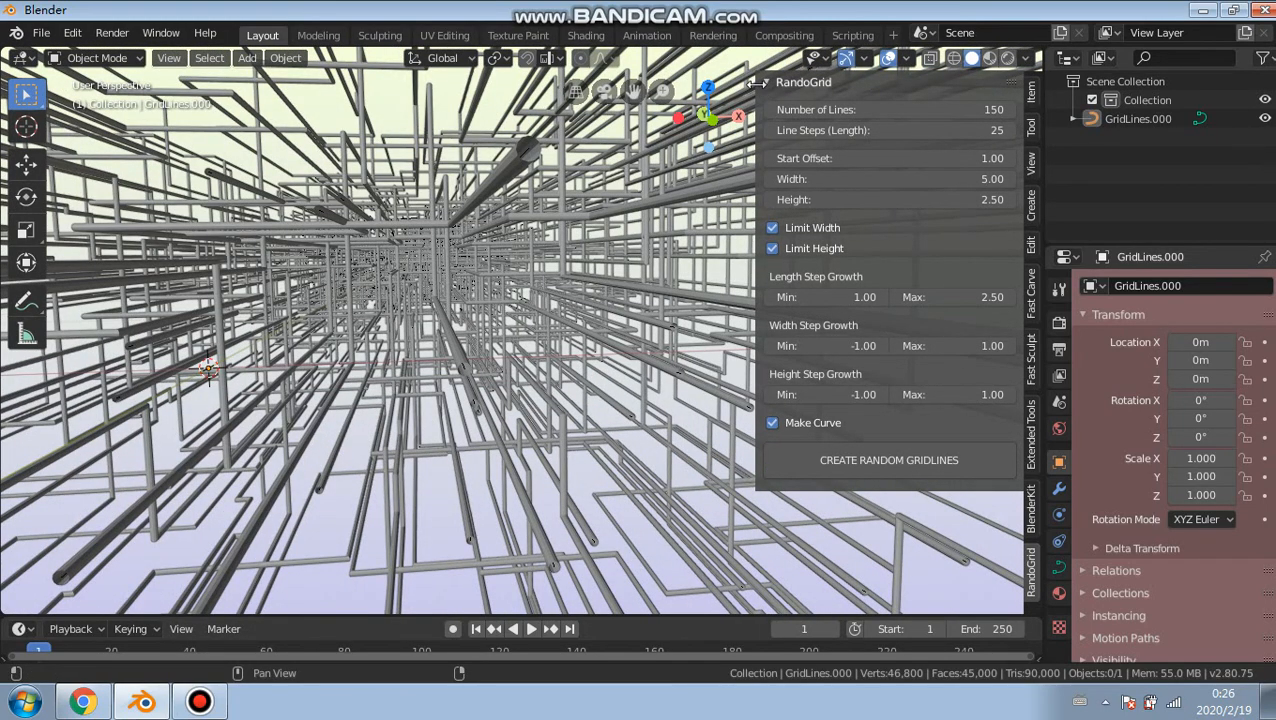
# Step: Delete the generated gridlines object
pyautogui.moveTo(755, 82); pyautogui.dragTo(928, 82)
pyautogui.click(464, 260)
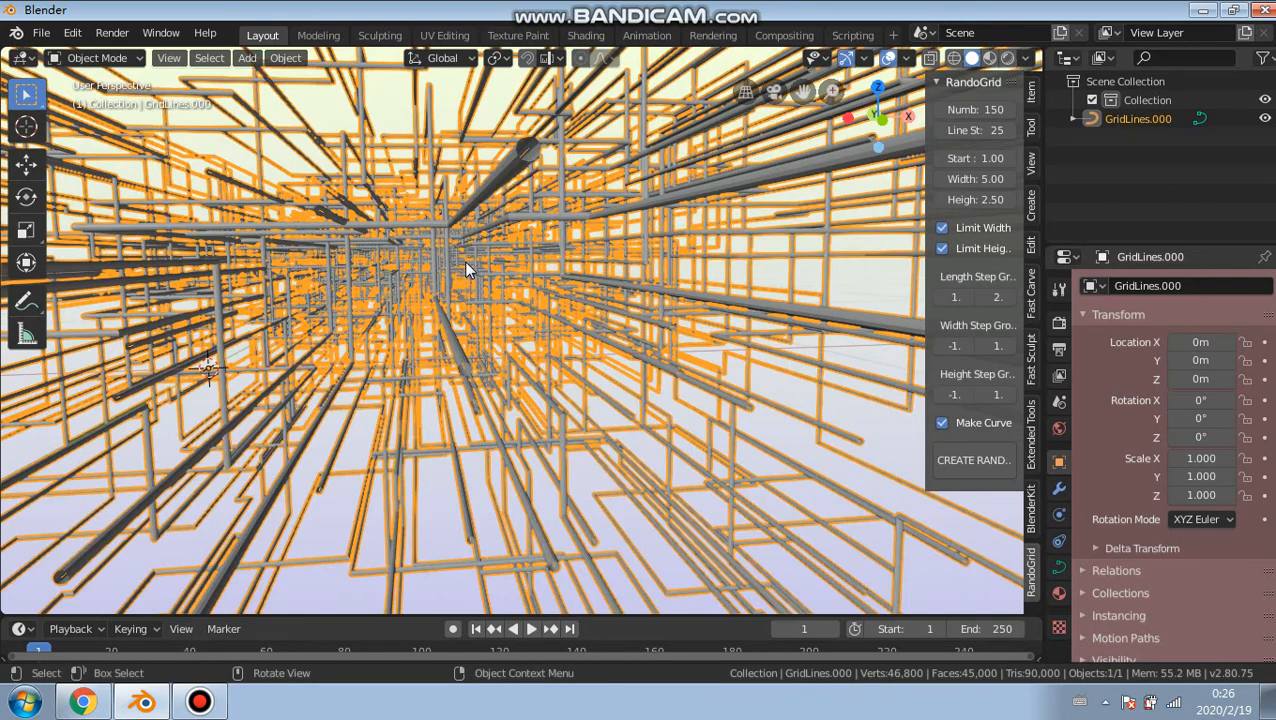
pyautogui.press('Delete')
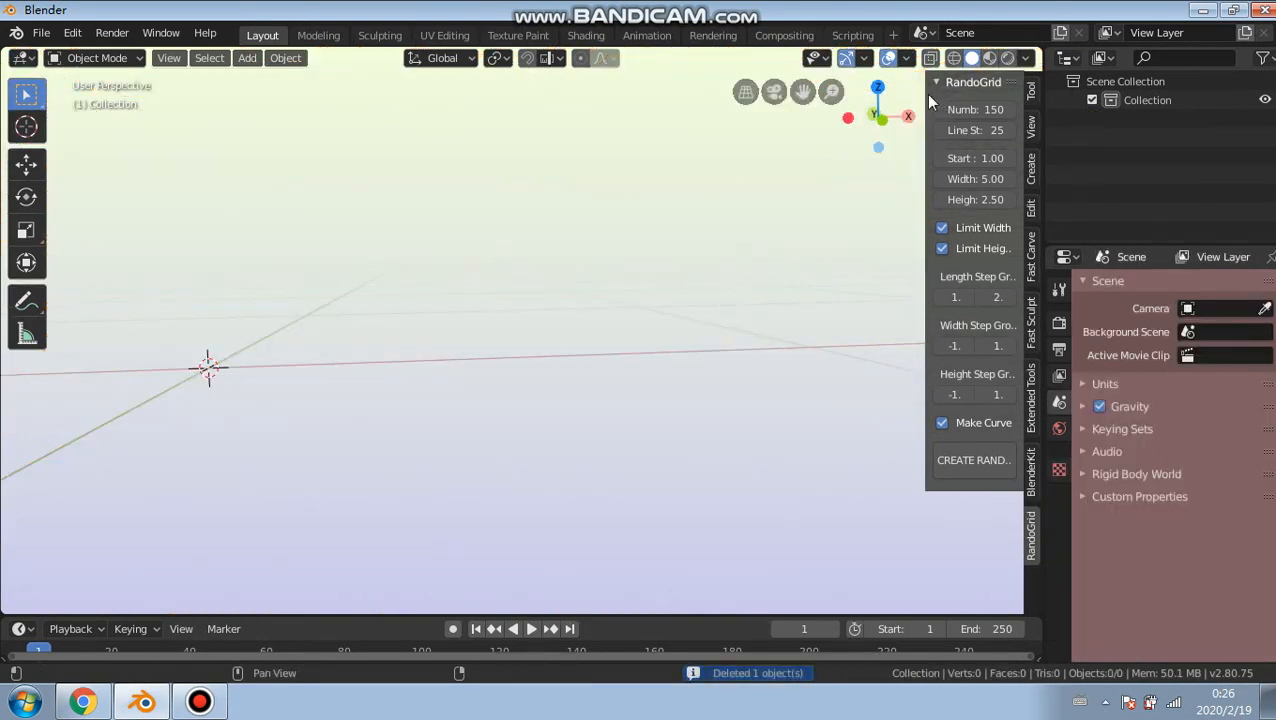
# Step: Set RandoGrid to 92 lines and 23 line steps, with start offset 0.58, width 4.70 and height 1.96
pyautogui.moveTo(926, 93); pyautogui.dragTo(690, 93)
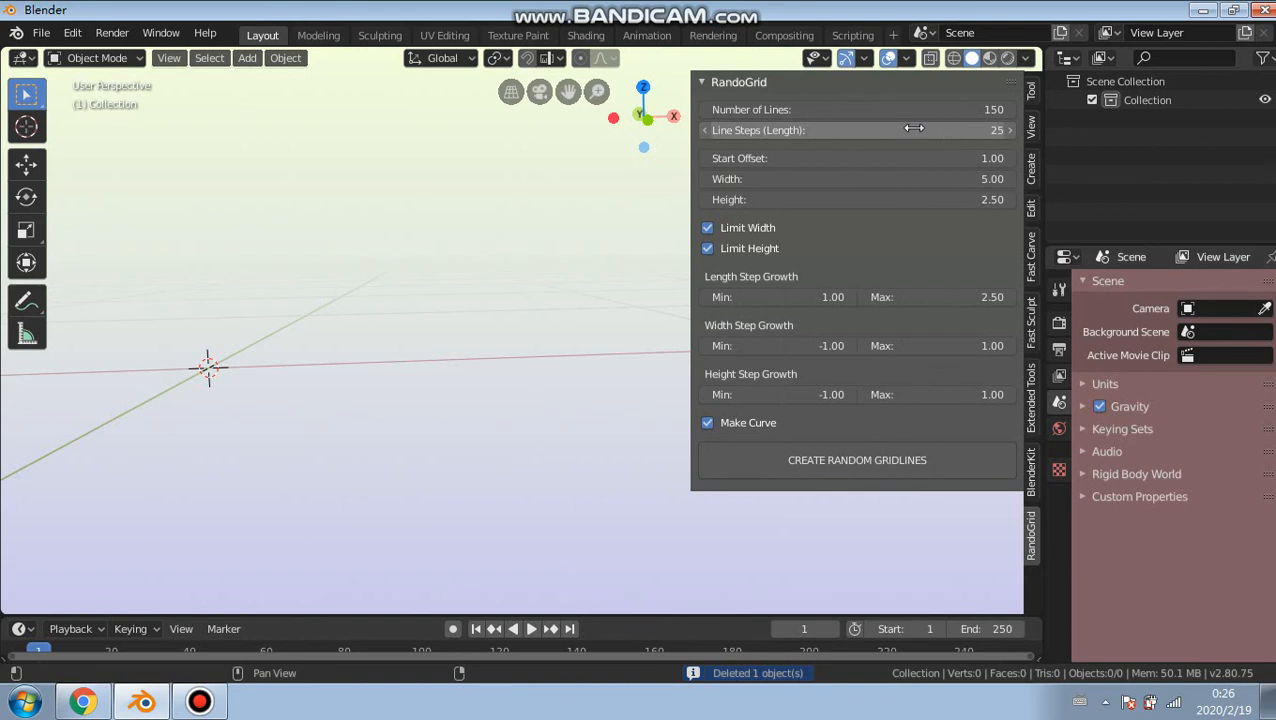
pyautogui.moveTo(990, 110); pyautogui.dragTo(940, 110)
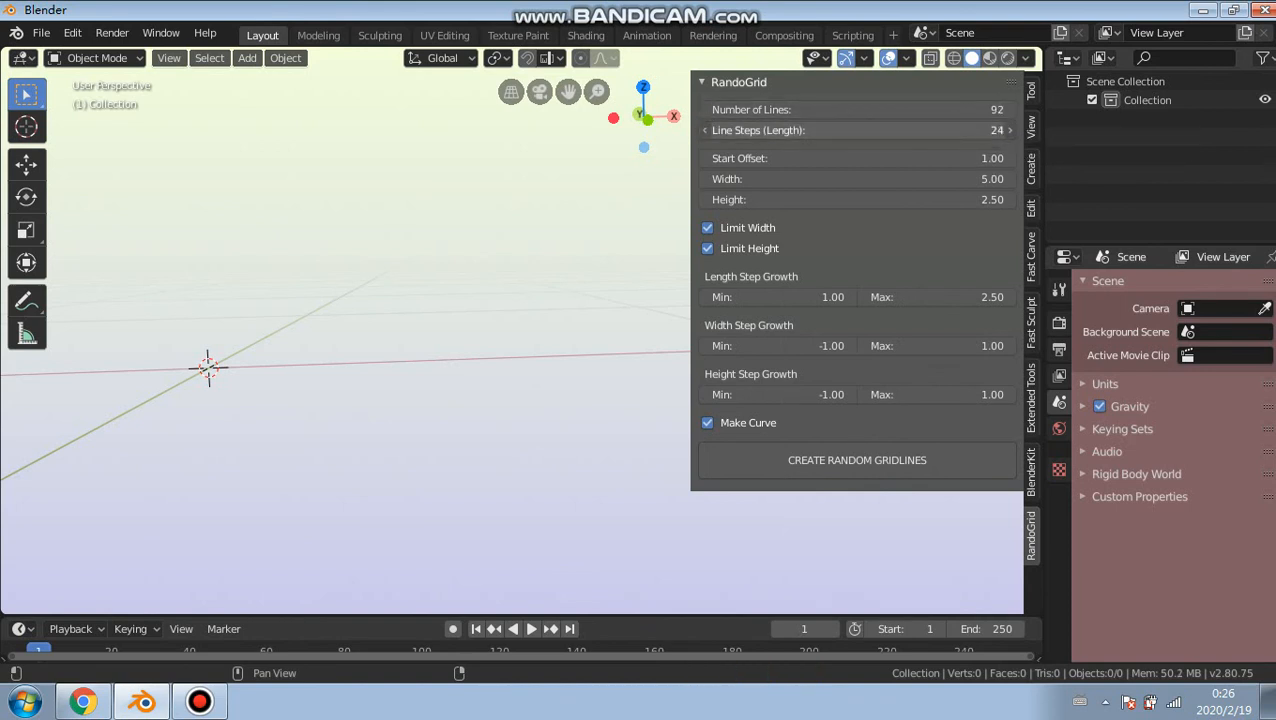
pyautogui.moveTo(986, 131); pyautogui.dragTo(965, 199)
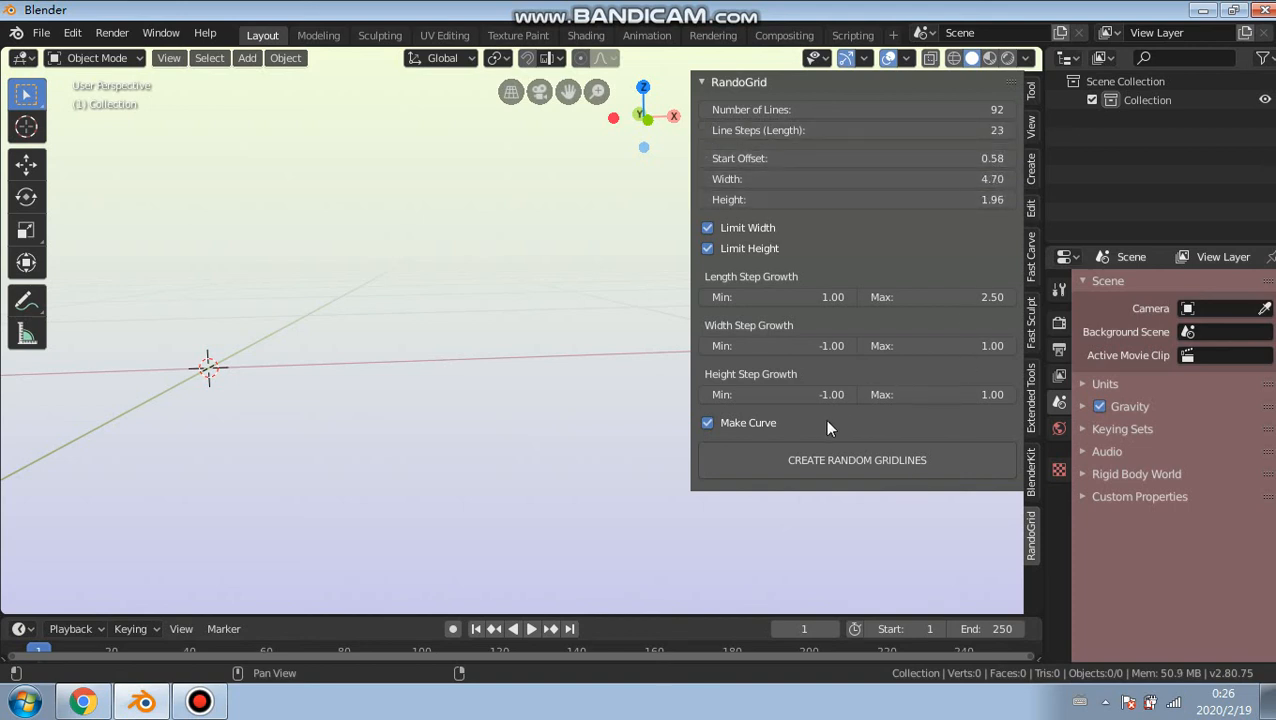
# Step: Create random gridlines with the 92-line settings, inspect them from different angles, and deselect them
pyautogui.click(821, 459)
pyautogui.scroll(-5, 582, 348)
pyautogui.moveTo(543, 295); pyautogui.dragTo(792, 524, button='middle')
pyautogui.moveTo(560, 323); pyautogui.dragTo(507, 330, button='middle')
pyautogui.scroll(4, 423, 325)
pyautogui.click(399, 161)
# Step: Set the number of lines to 17 and the line steps to 5, and create two sets of random gridlines
pyautogui.moveTo(979, 112); pyautogui.dragTo(1005, 108)
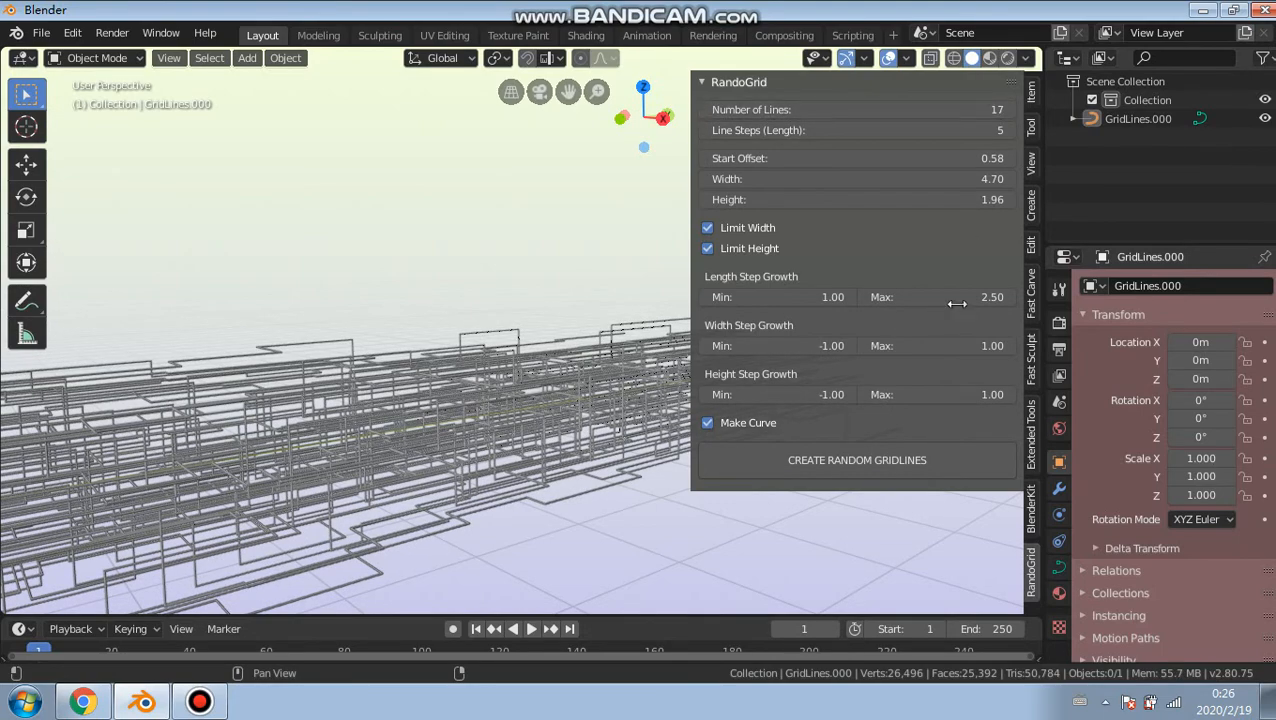
pyautogui.click(906, 454)
pyautogui.click(906, 454)
pyautogui.scroll(-8, 424, 182)
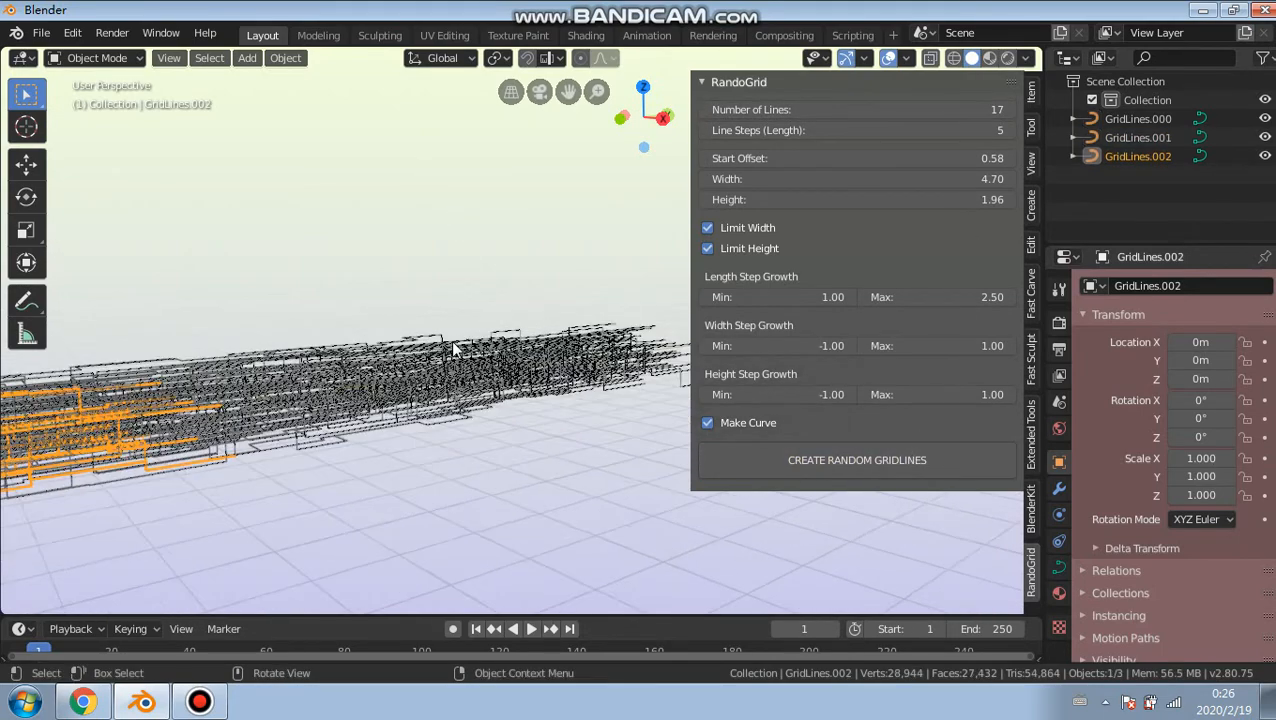
# Step: Delete the dense 92-line gridlines and GridLines.002, leaving only GridLines.001
pyautogui.click(402, 365)
pyautogui.press('Delete')
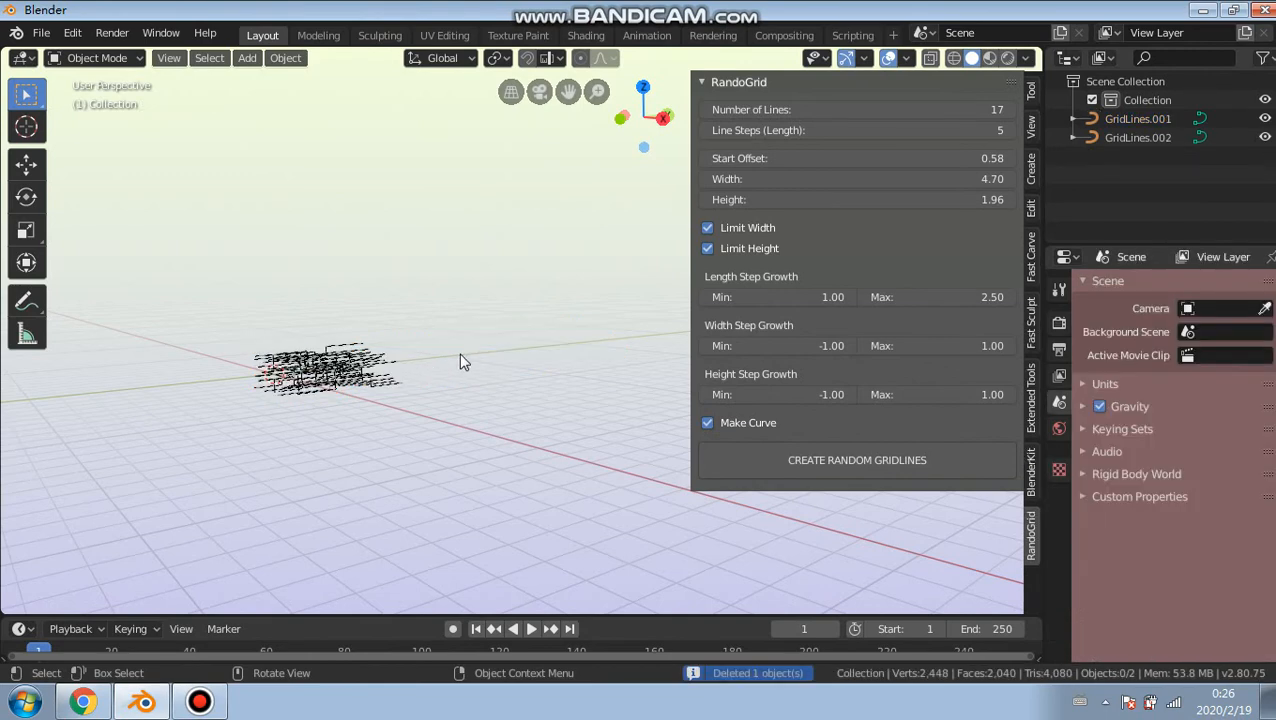
pyautogui.click(330, 388)
pyautogui.press('Delete')
# Step: Examine the remaining sparse pipes up close, narrowing the sidebar to expose more of the viewport
pyautogui.scroll(6, 383, 386)
pyautogui.scroll(-2, 293, 426)
pyautogui.keyDown('shift'); pyautogui.moveTo(300, 424); pyautogui.dragTo(432, 394, button='middle'); pyautogui.keyUp('shift')
pyautogui.scroll(4, 520, 340)
pyautogui.scroll(4, 467, 374)
pyautogui.moveTo(432, 394); pyautogui.dragTo(365, 395, button='middle')
pyautogui.scroll(3, 527, 394)
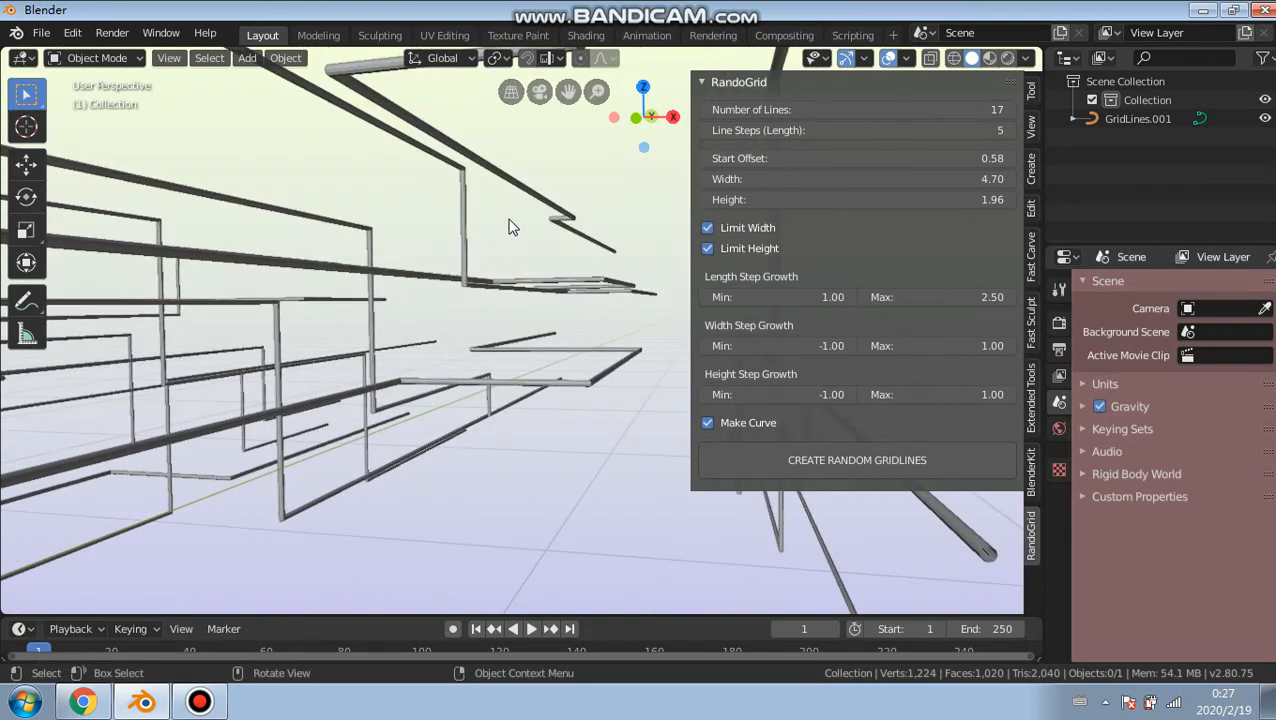
pyautogui.scroll(-3, 488, 254)
pyautogui.middleClick(488, 254)
pyautogui.scroll(3, 489, 256)
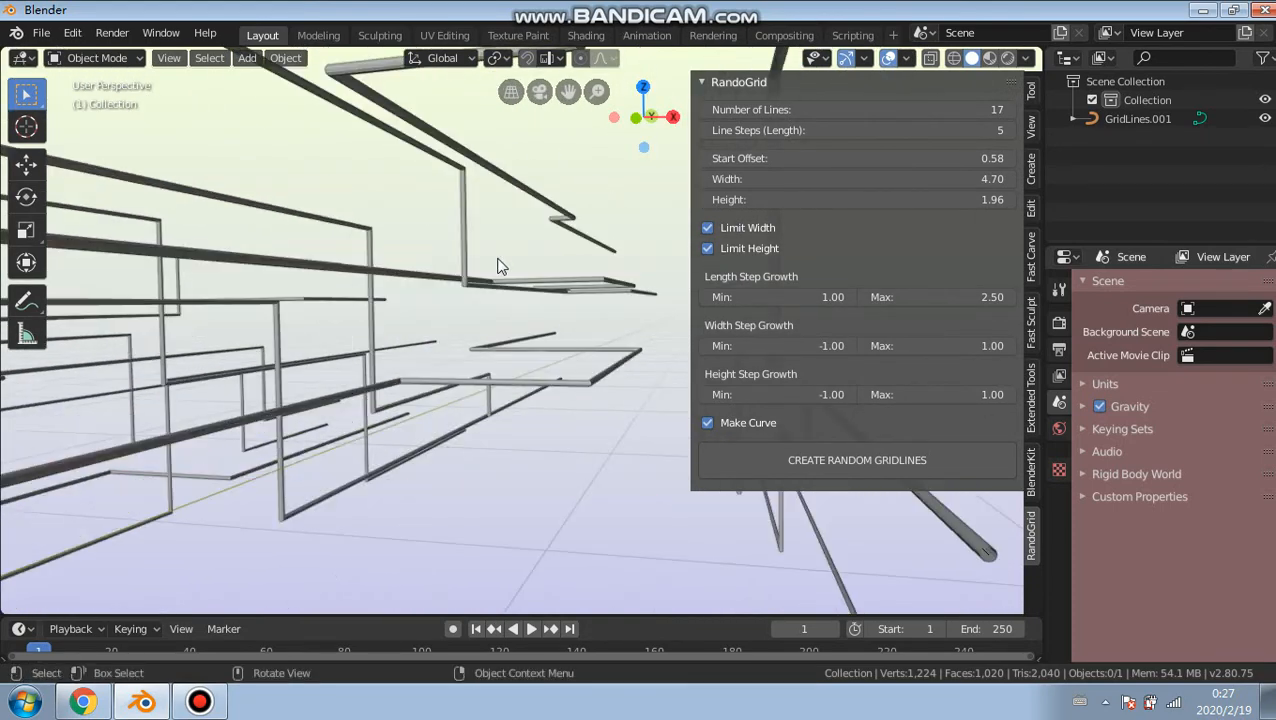
pyautogui.moveTo(692, 97); pyautogui.dragTo(947, 89)
# Step: Look at the RandoGrid entry among the add-ons in the preferences, and minimize the preferences window
pyautogui.click(43, 36)
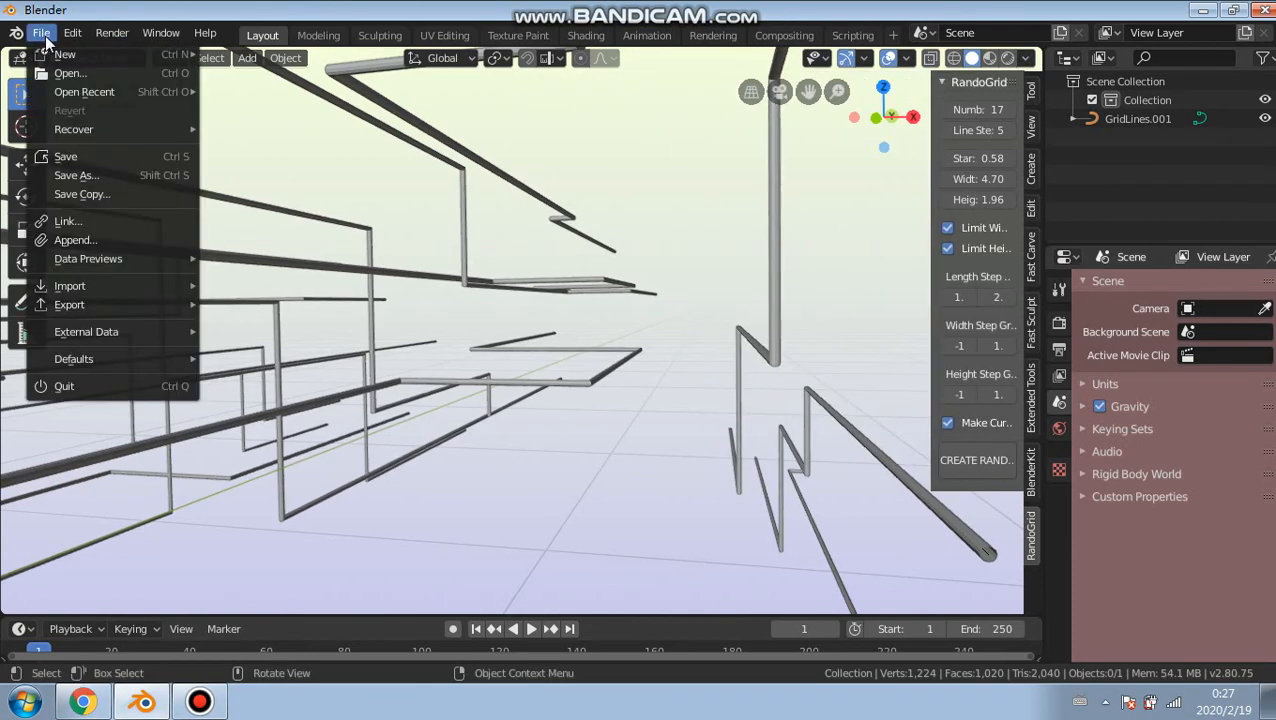
pyautogui.moveTo(66, 40)
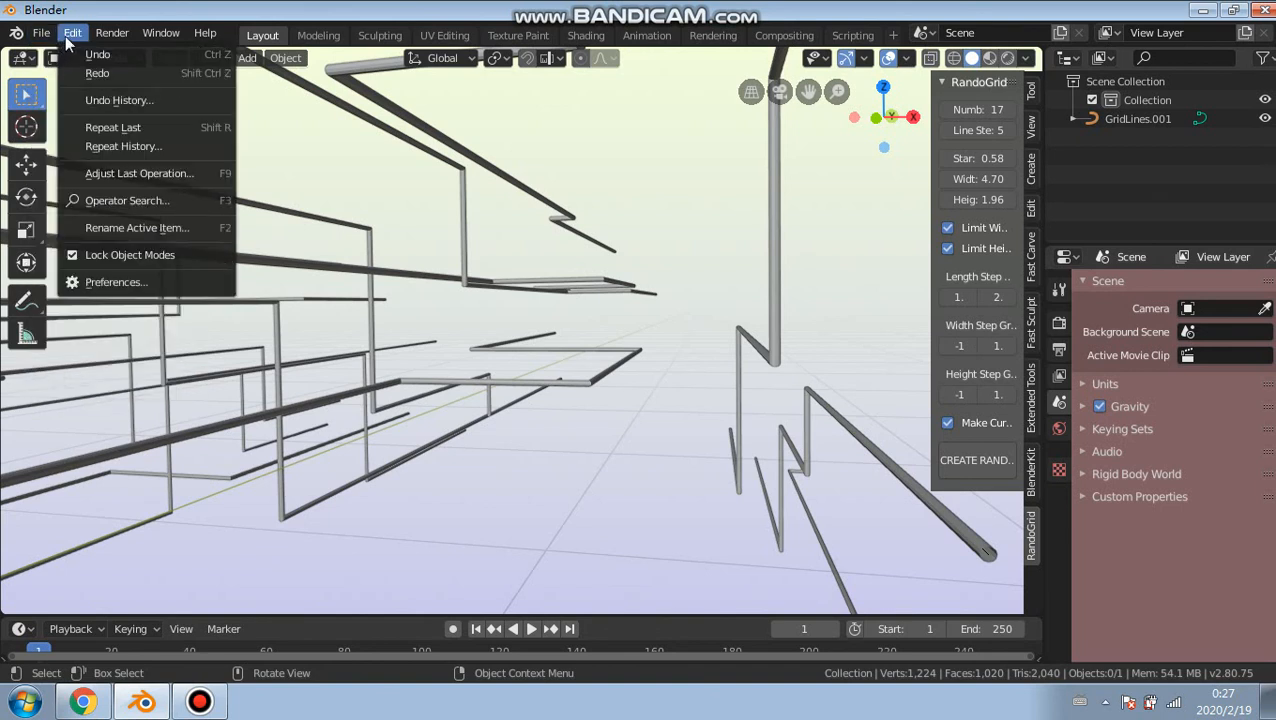
pyautogui.click(149, 286)
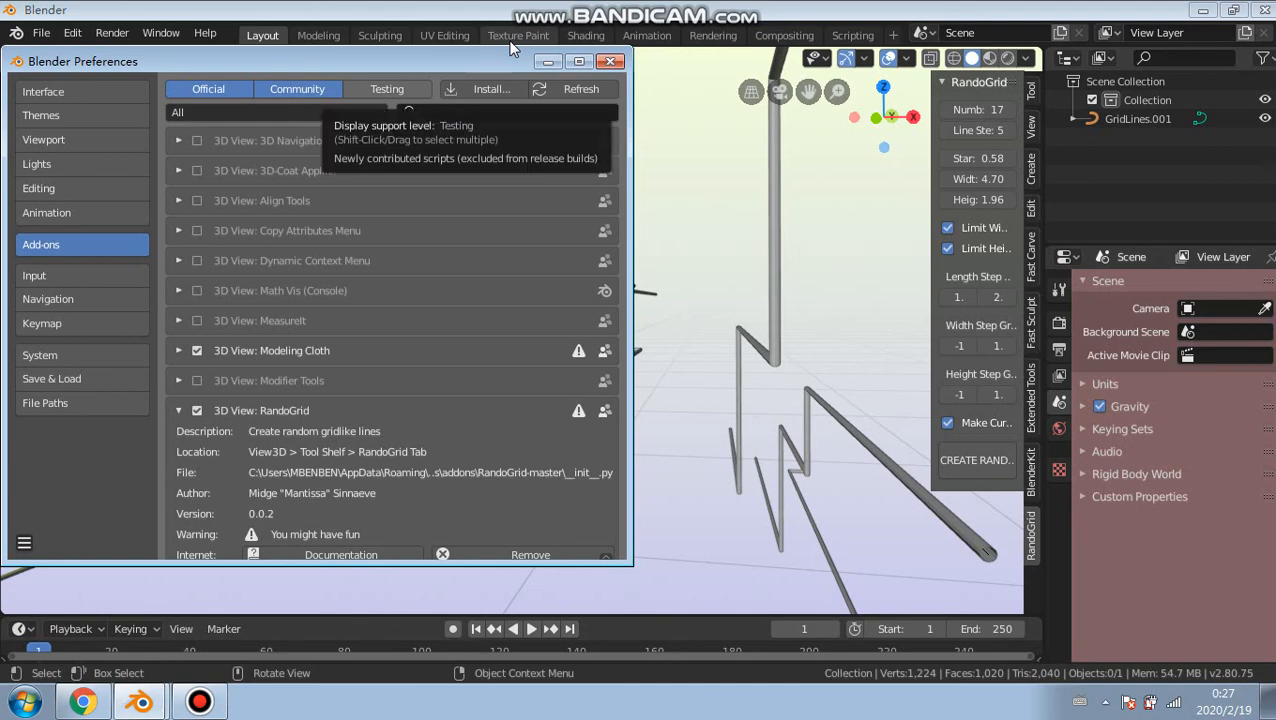
pyautogui.click(546, 62)
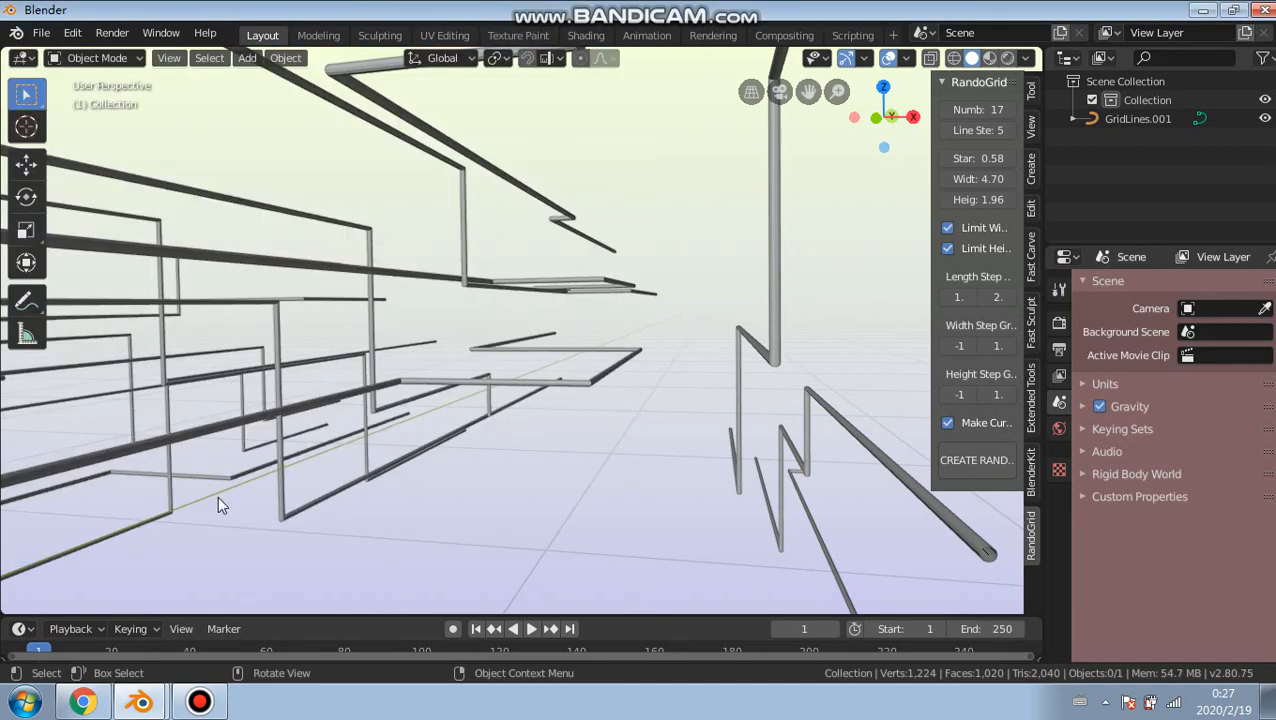
# Step: Switch to Chrome and look at the clone and download options on RandoGrid's GitHub page
pyautogui.click(90, 700)
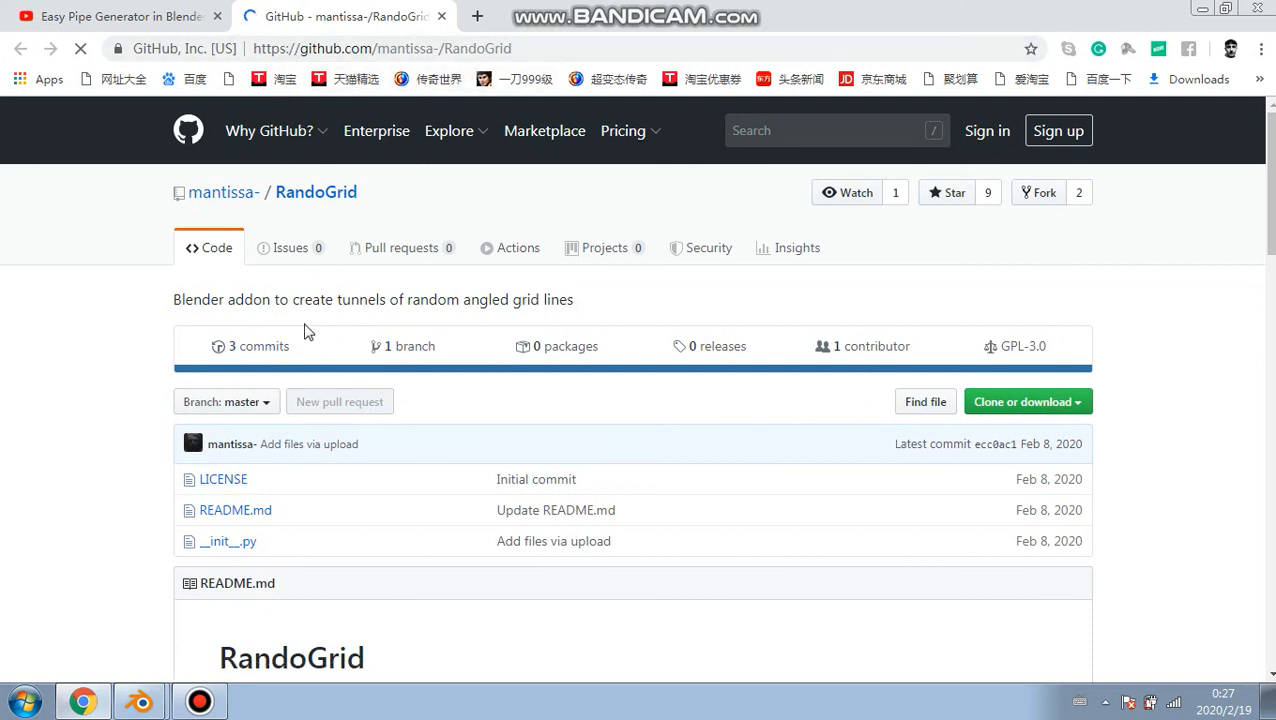
pyautogui.click(1060, 404)
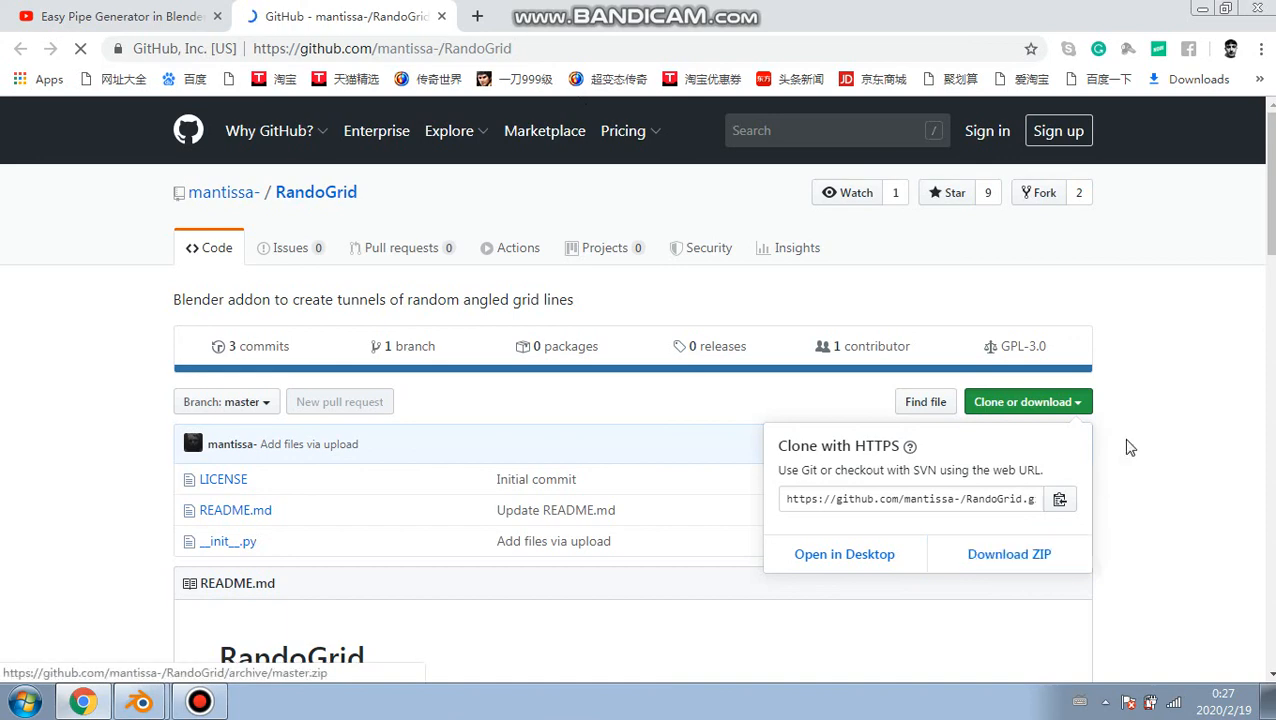
pyautogui.click(1152, 342)
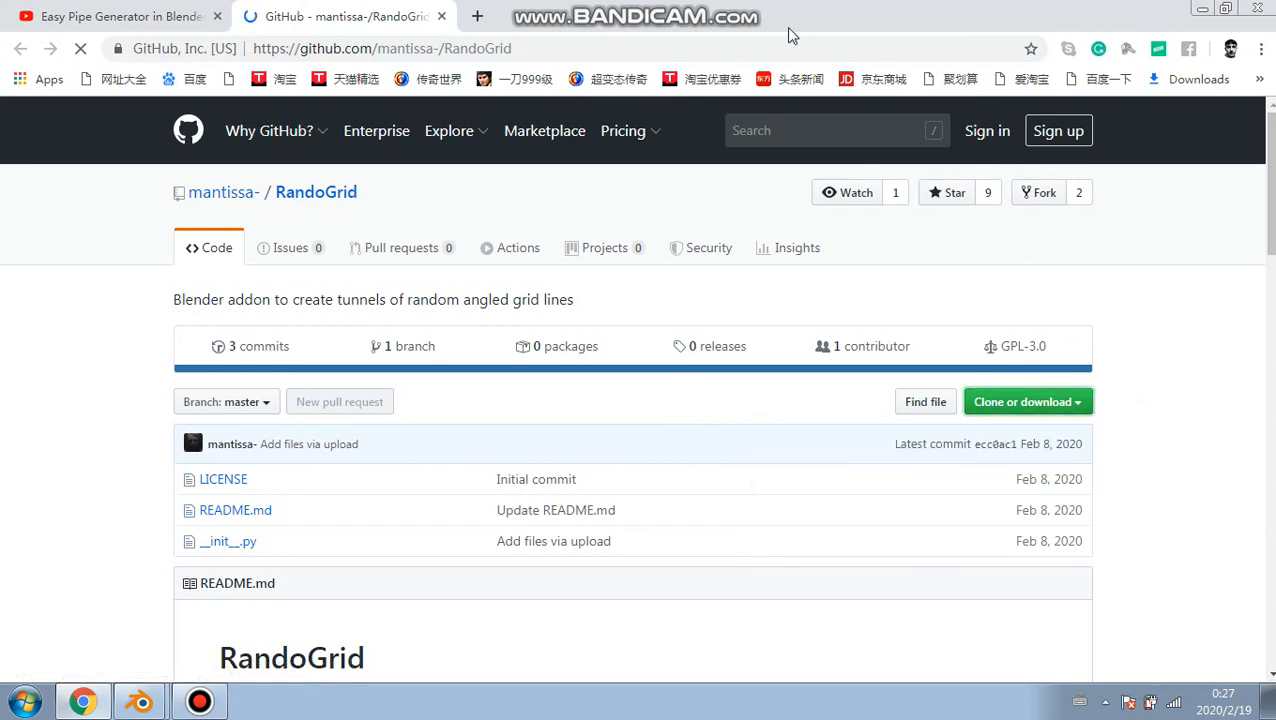
# Step: Switch back to Blender and start installing an add-on from file in the preferences
pyautogui.click(1202, 9)
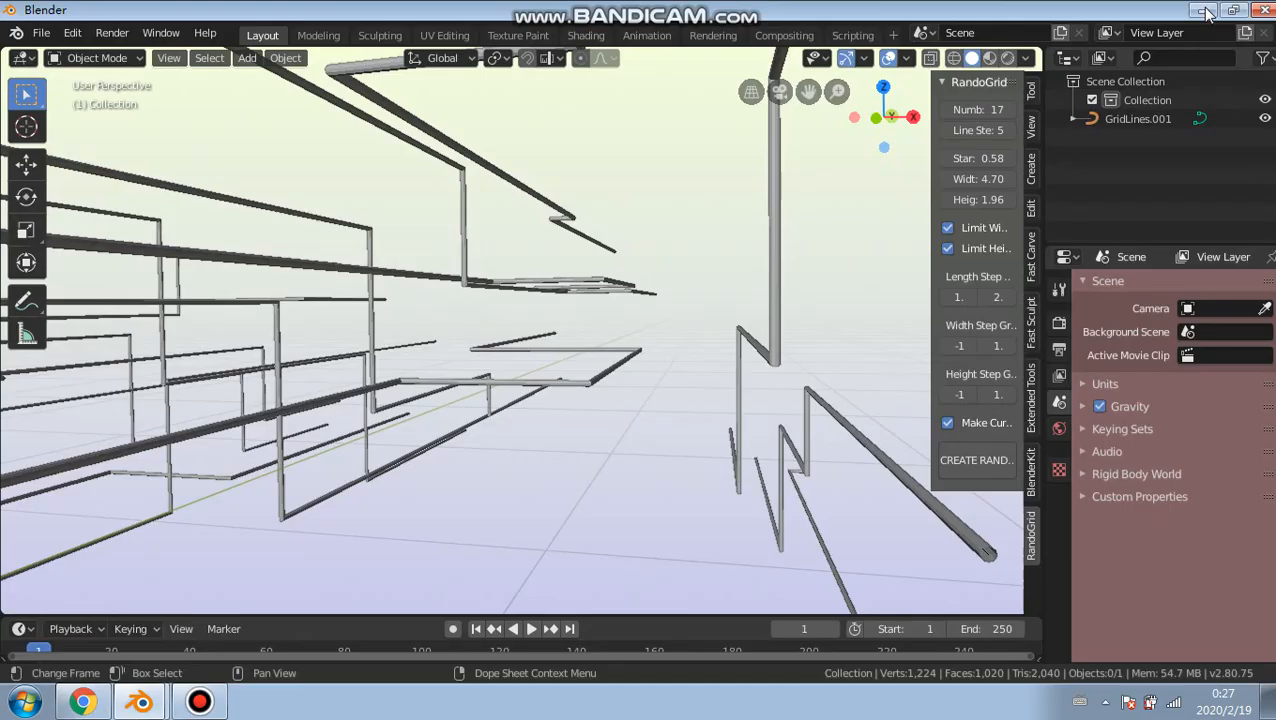
pyautogui.click(74, 33)
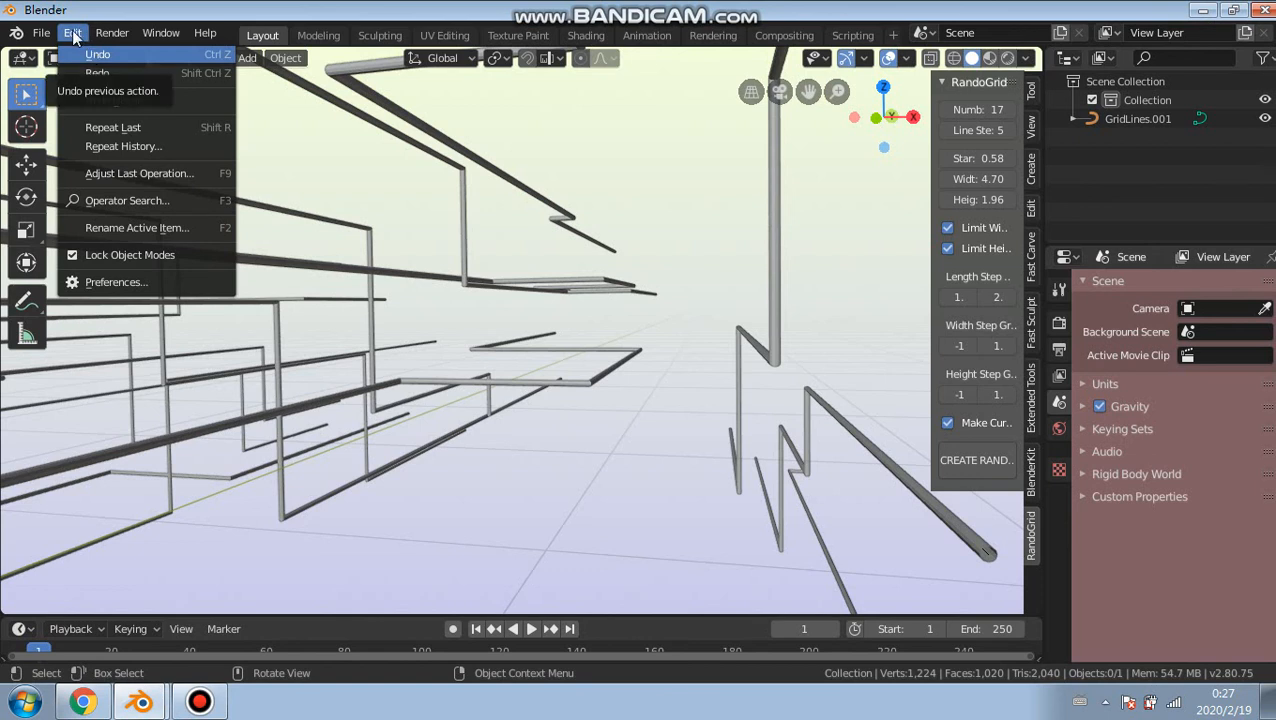
pyautogui.click(98, 282)
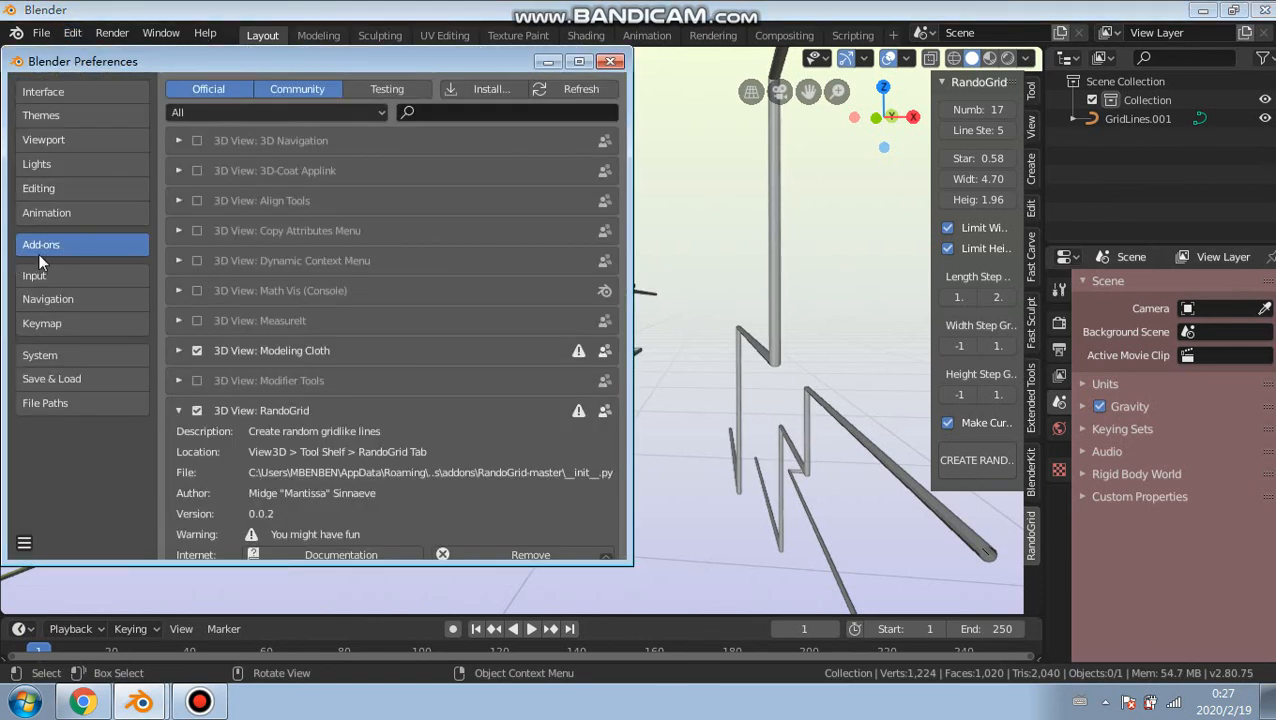
pyautogui.click(483, 89)
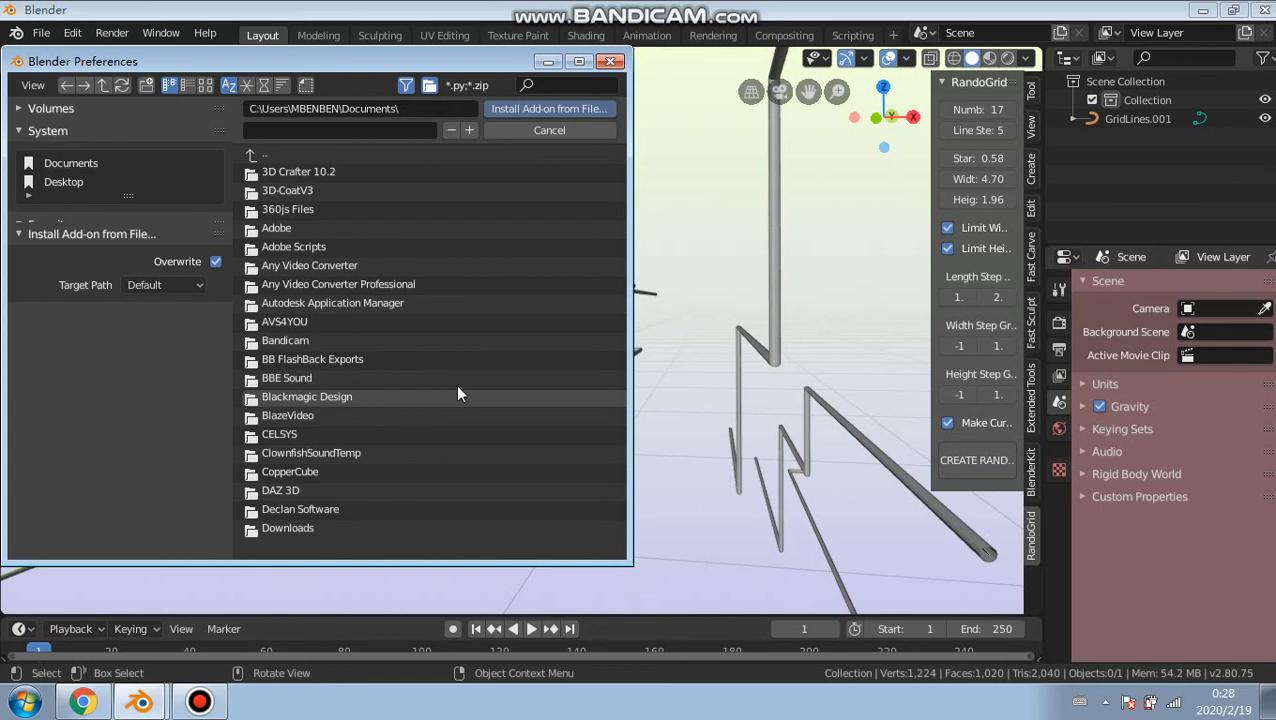
# Step: Install the RandoGrid add-on from RandoGrid-master.zip on the E: drive
pyautogui.click(24, 109)
pyautogui.click(62, 178)
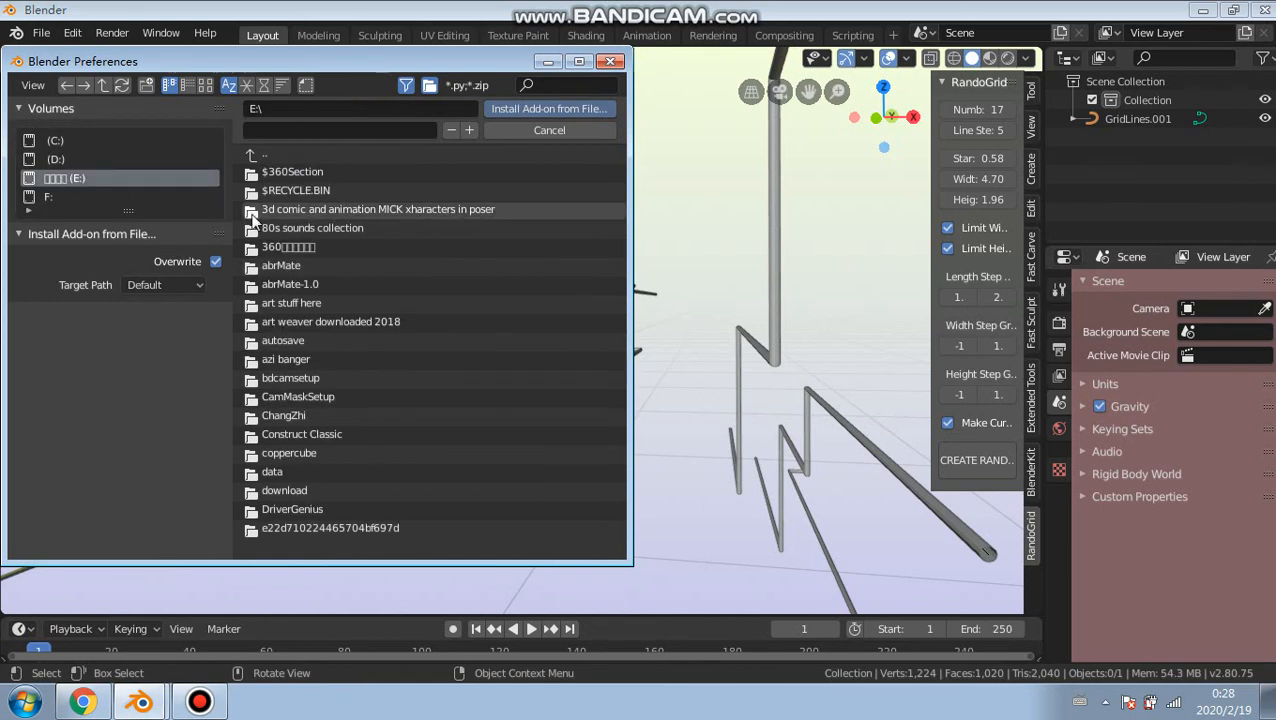
pyautogui.scroll(-10, 438, 281)
pyautogui.scroll(-14, 455, 279)
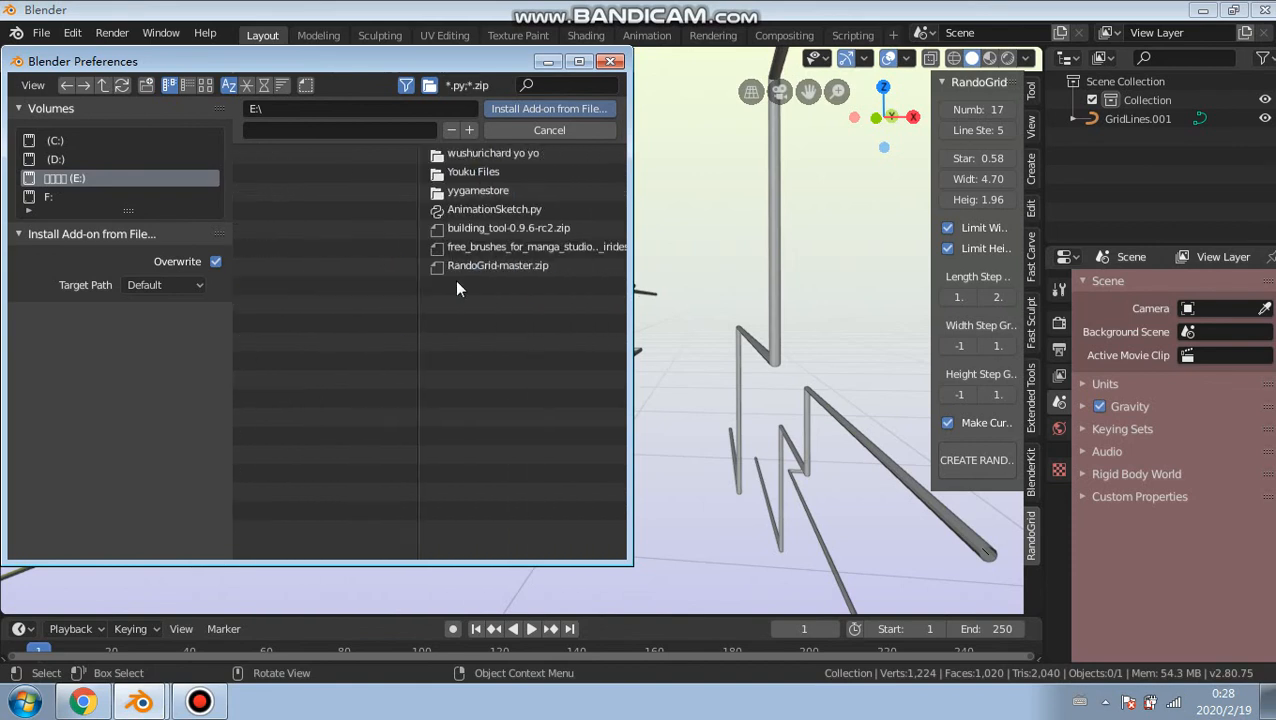
pyautogui.scroll(2, 455, 280)
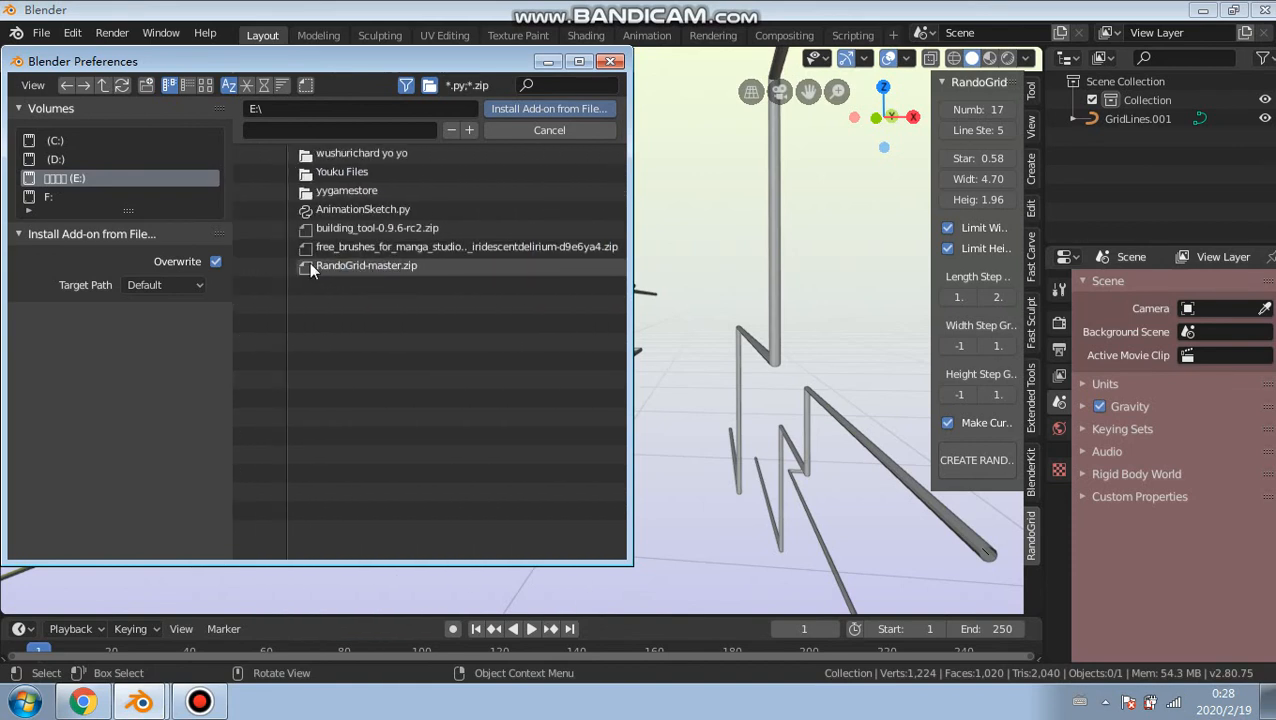
pyautogui.click(395, 268)
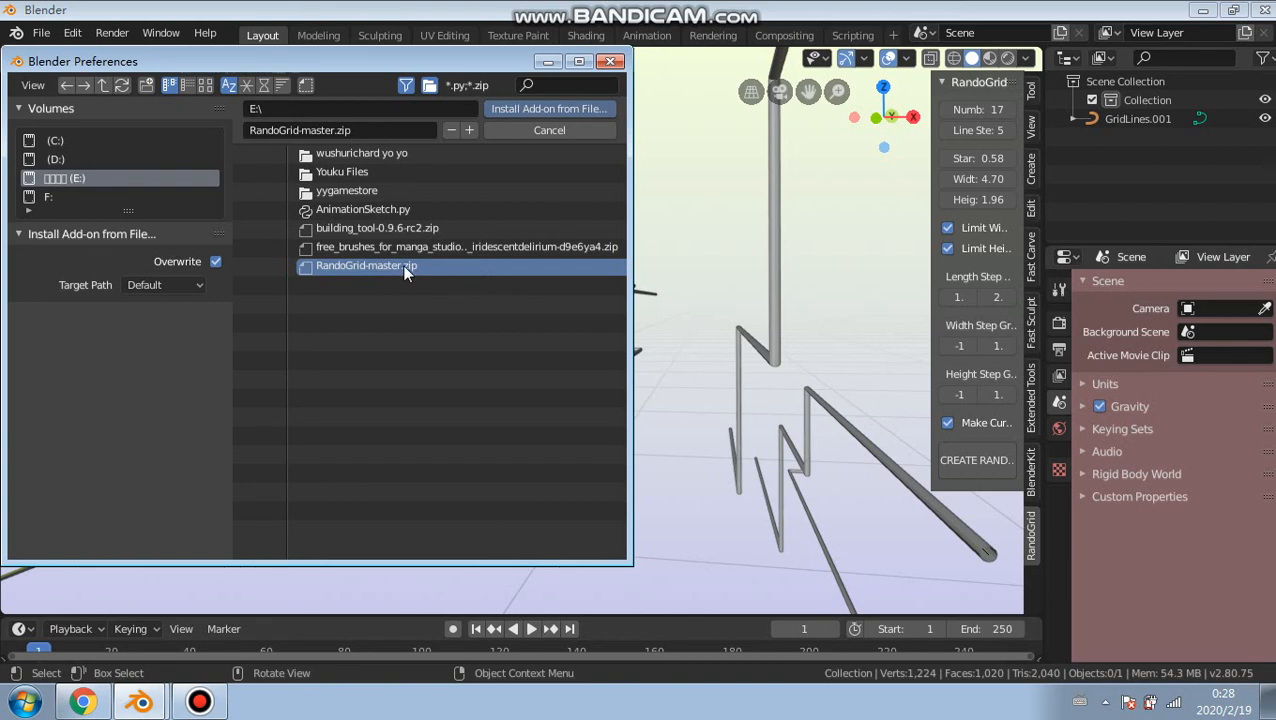
pyautogui.doubleClick(404, 268)
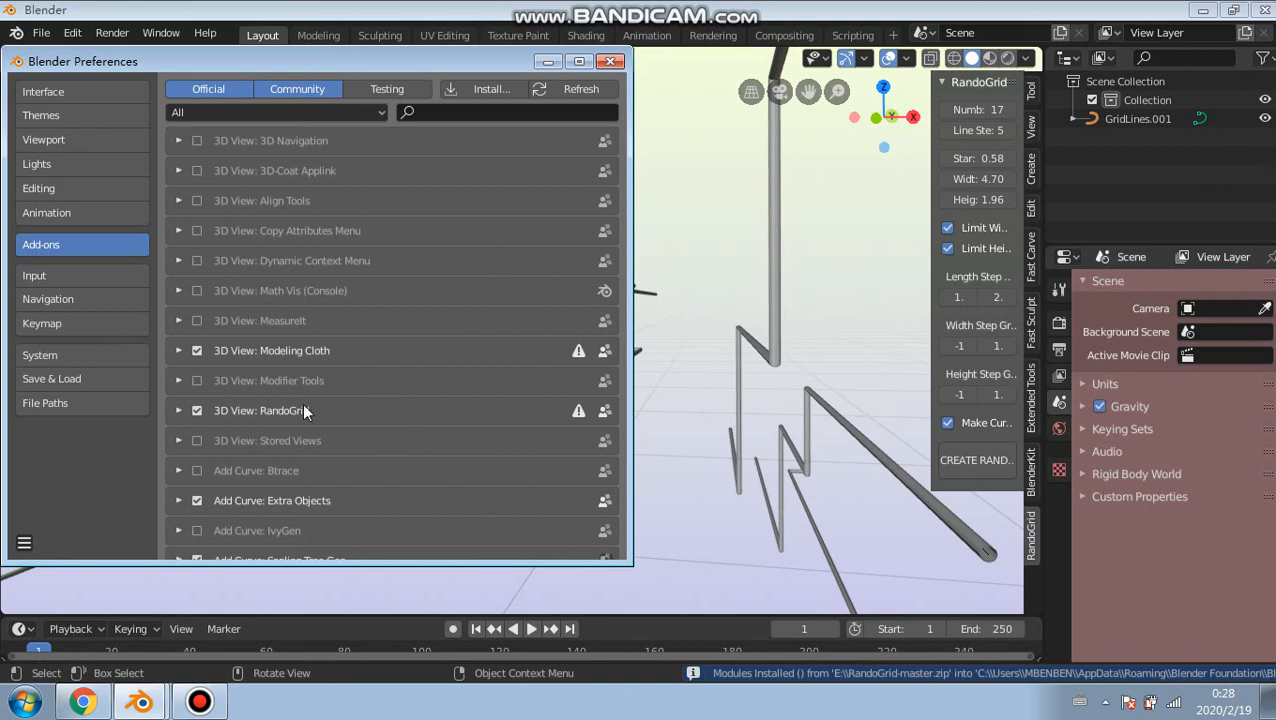
# Step: View the details of the enabled RandoGrid add-on and close the preferences
pyautogui.click(178, 412)
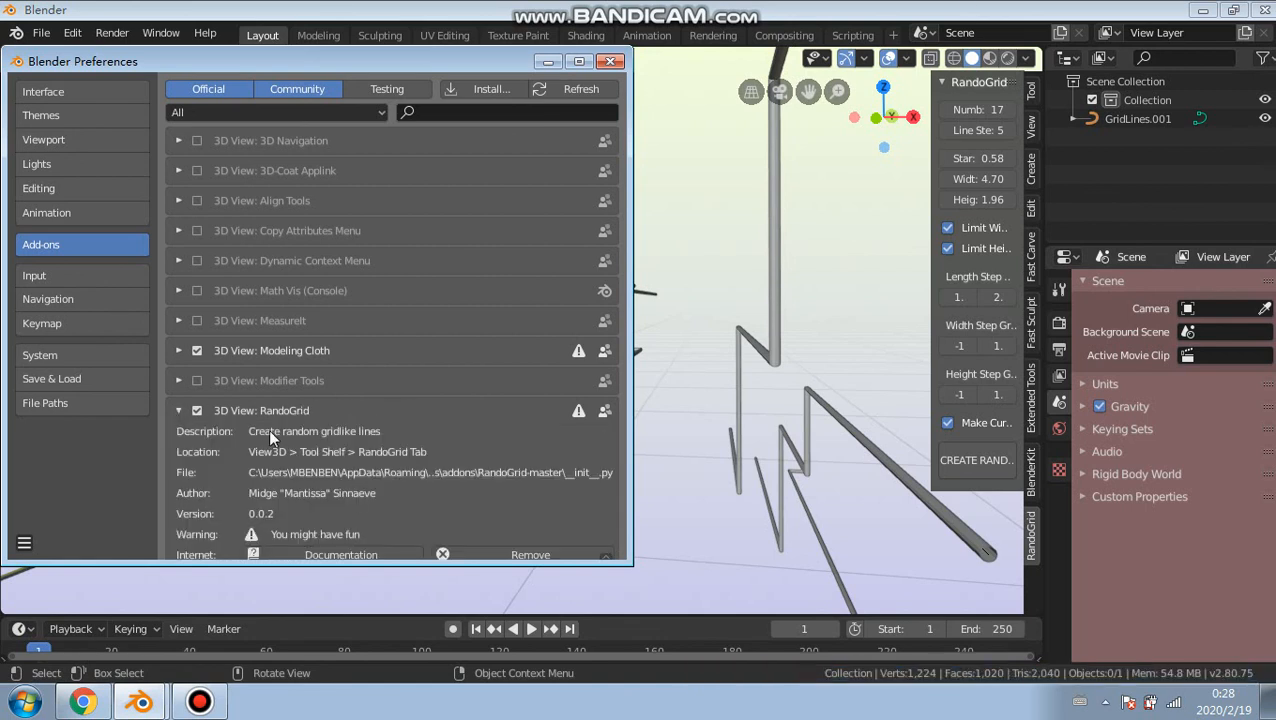
pyautogui.scroll(-3, 300, 440)
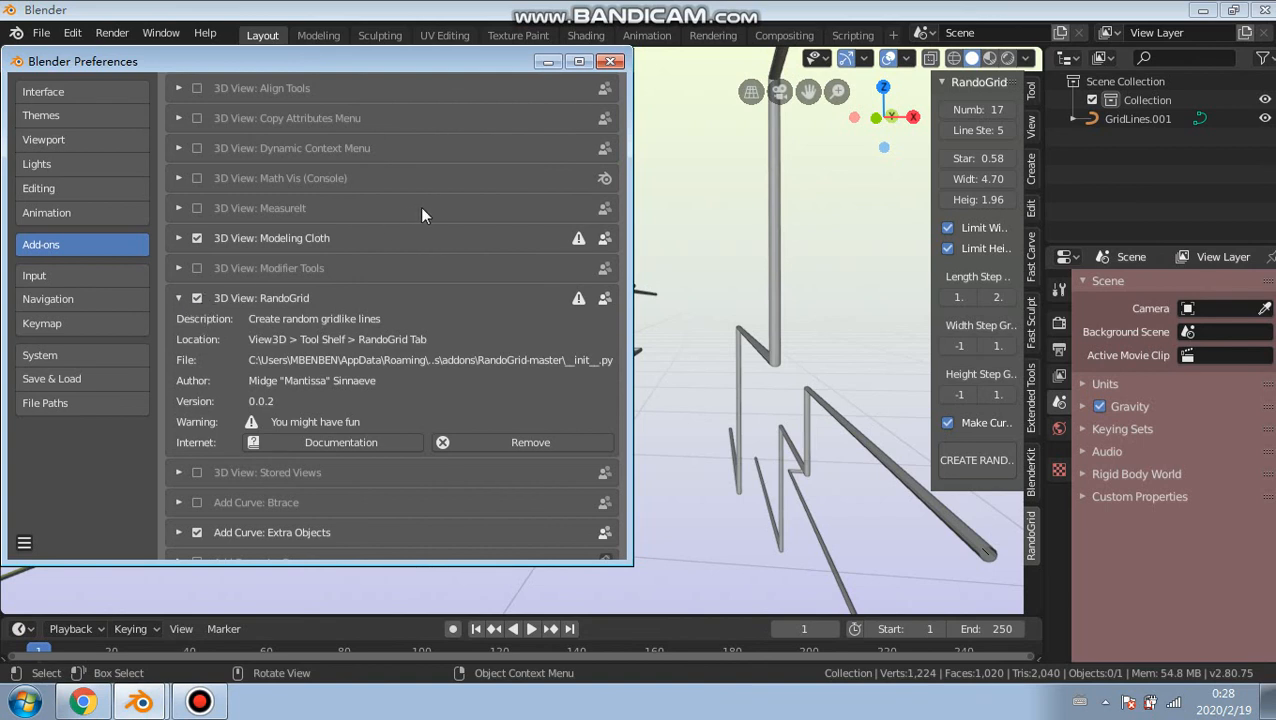
pyautogui.click(612, 63)
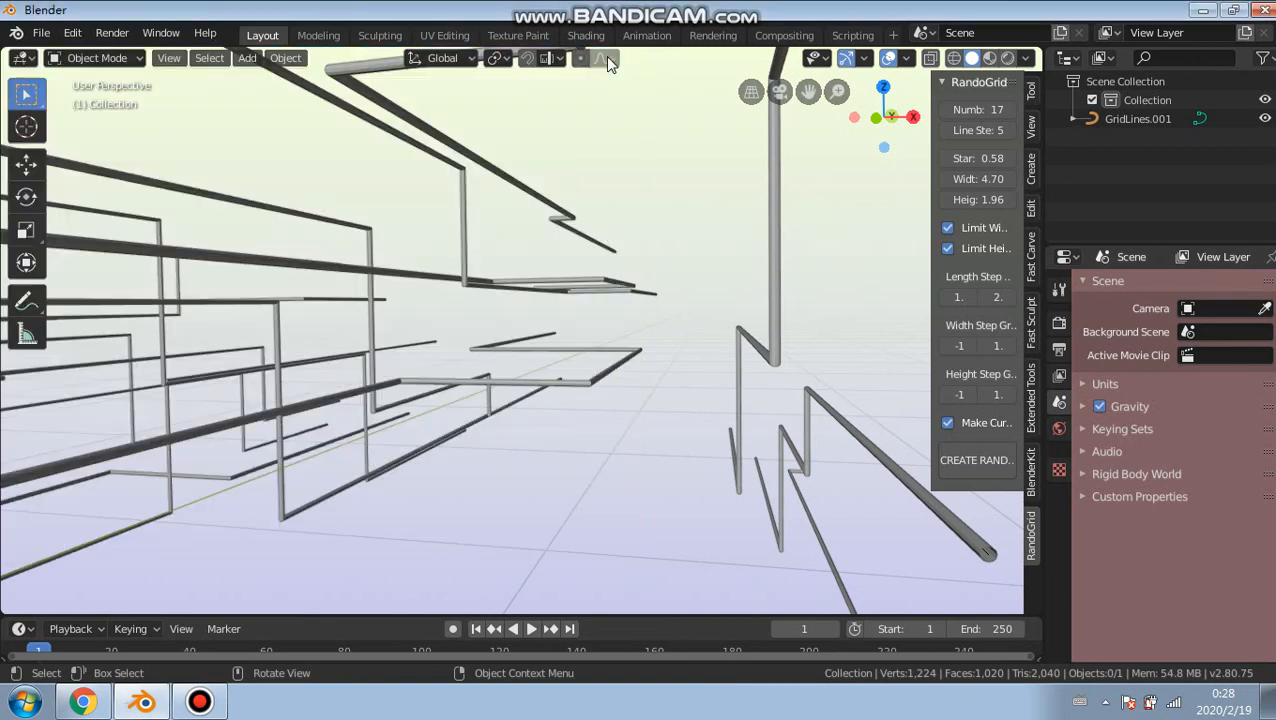
# Step: Examine the GridLines.001 pipes up close, from several angles and from an overall view
pyautogui.moveTo(560, 7)
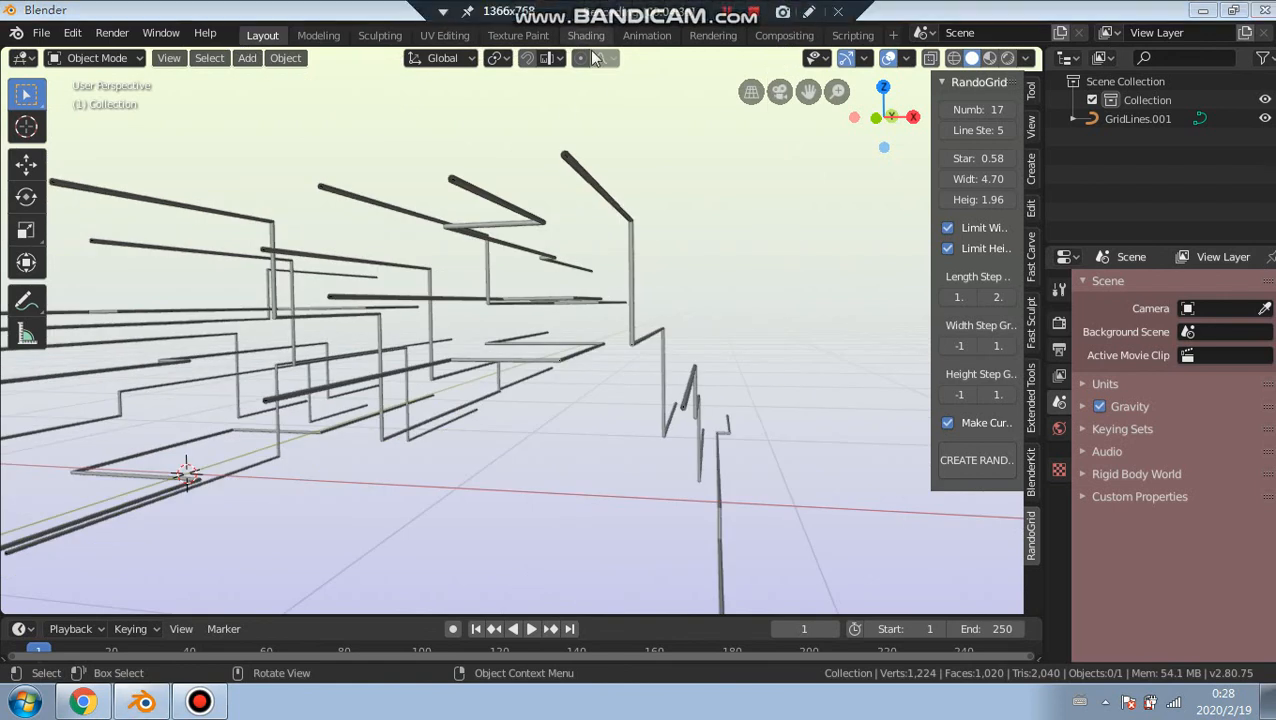
pyautogui.scroll(-3, 570, 319)
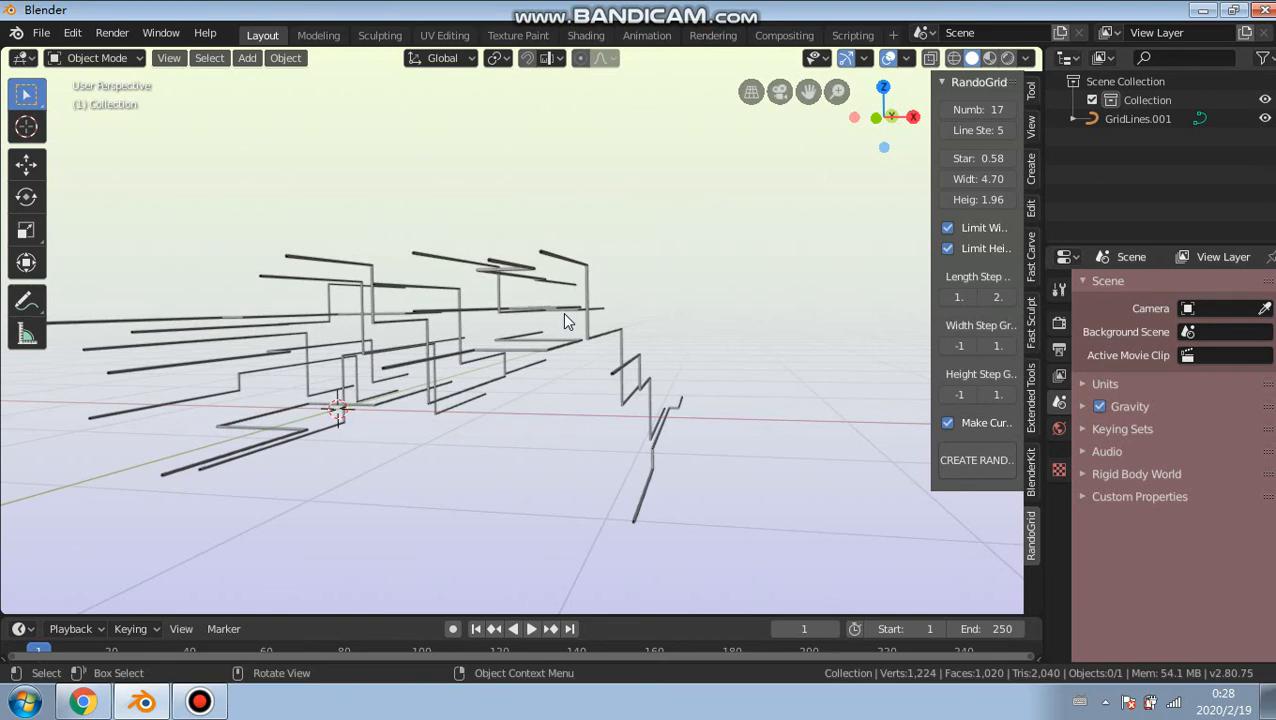
pyautogui.scroll(3, 531, 367)
pyautogui.moveTo(534, 378)
pyautogui.mouseDown(button='middle')
pyautogui.moveTo(561, 378)
pyautogui.moveTo(561, 401)
pyautogui.moveTo(549, 366)
pyautogui.mouseUp(button='middle')
pyautogui.scroll(3, 532, 400)
pyautogui.moveTo(530, 412); pyautogui.dragTo(496, 355, button='middle')
pyautogui.scroll(3, 500, 355)
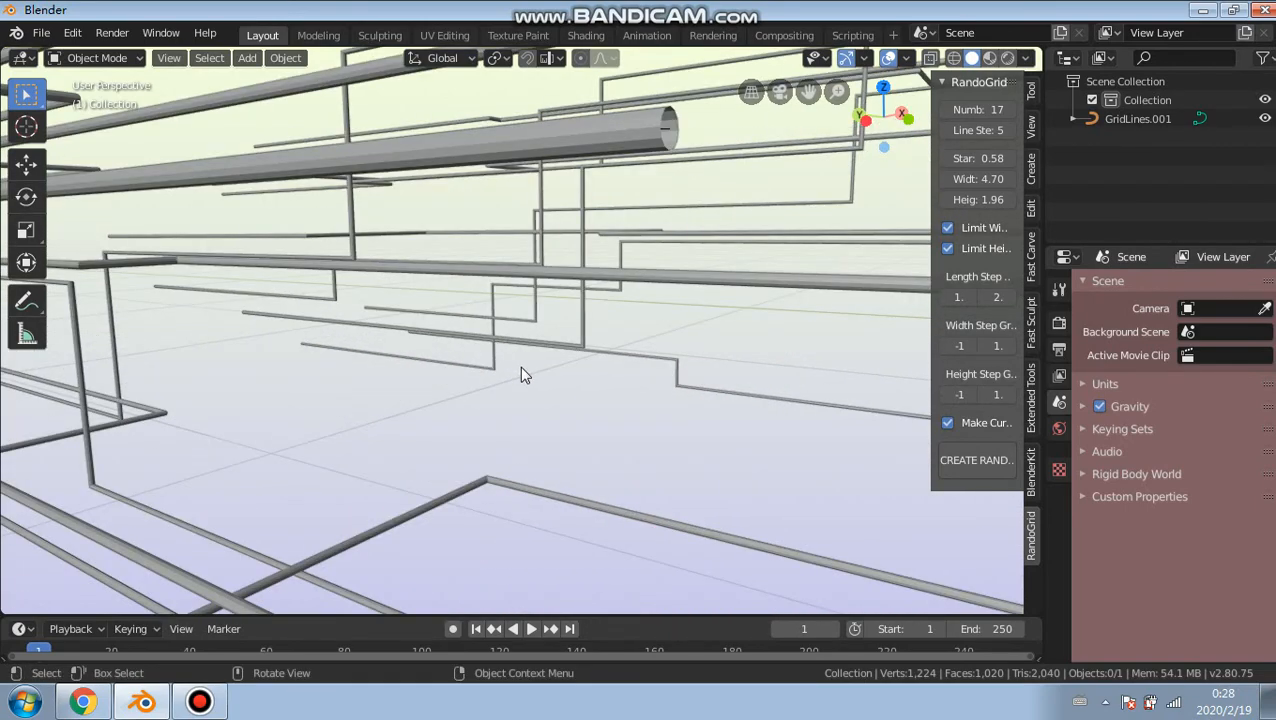
pyautogui.scroll(-8, 519, 366)
pyautogui.moveTo(518, 367); pyautogui.dragTo(198, 174, button='middle')
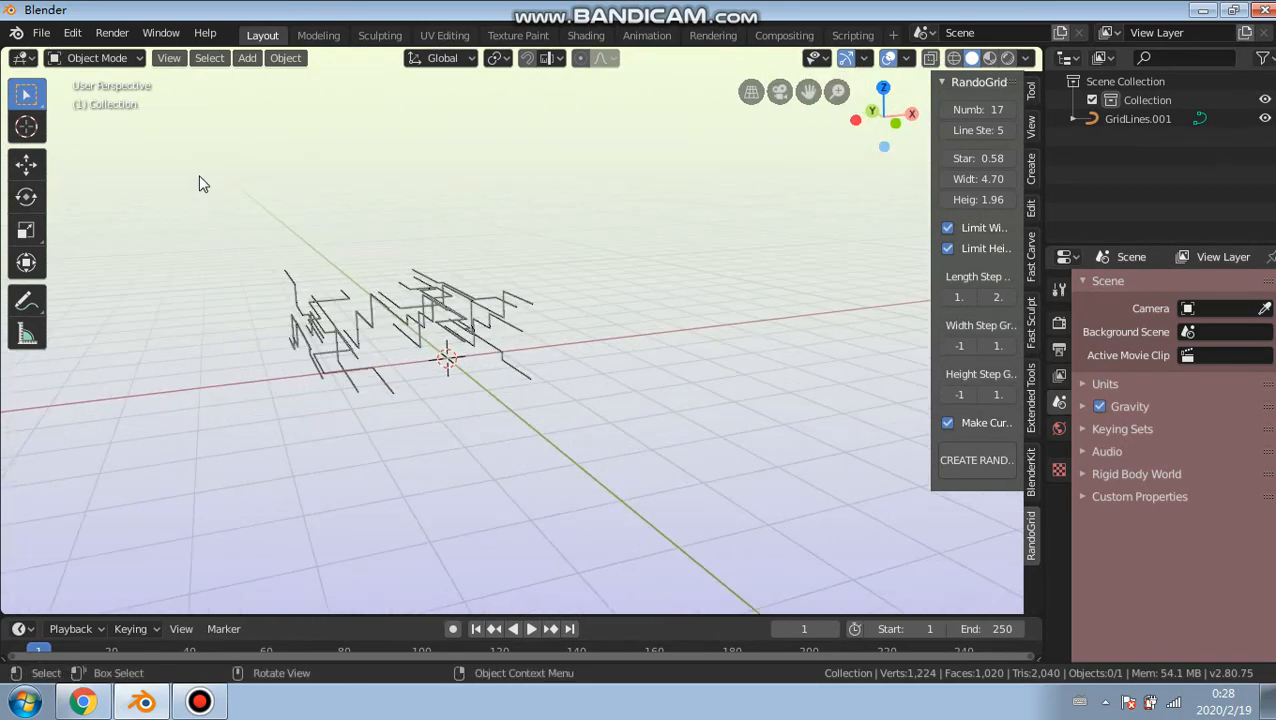
# Step: Add a plane at the world origin and scale it up to about 5.2 as a floor under the pipes
pyautogui.click(247, 57)
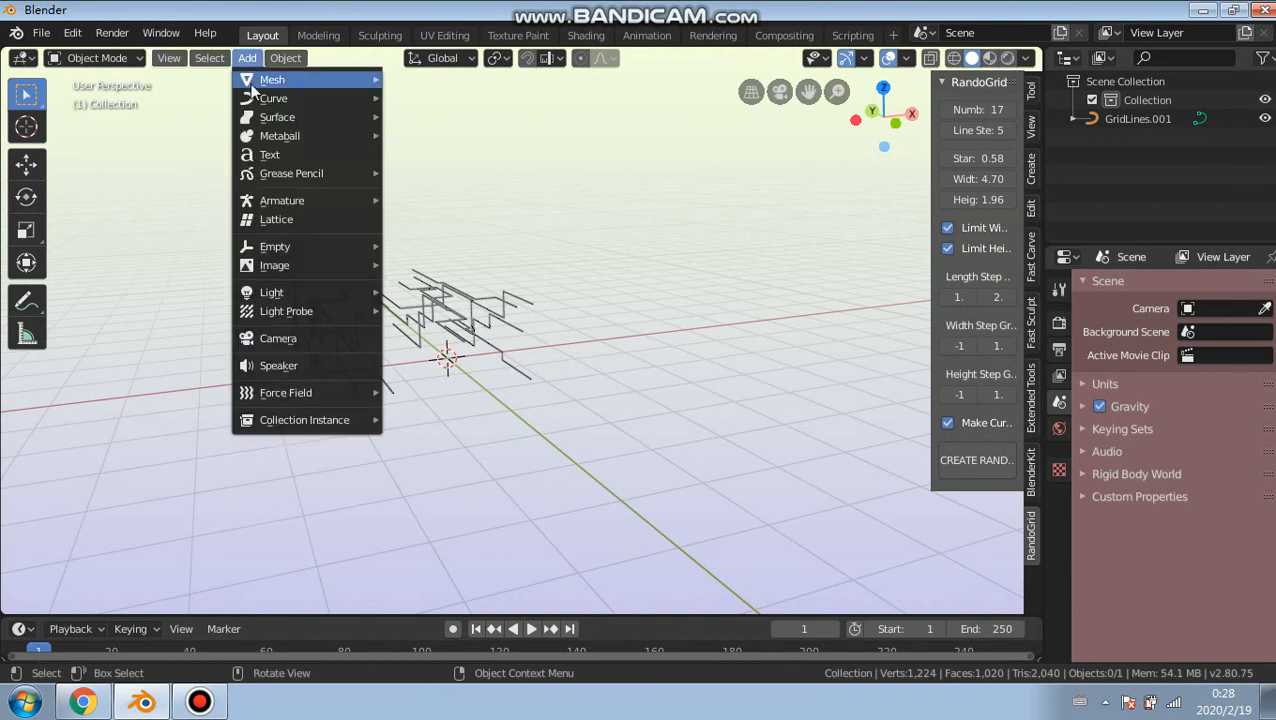
pyautogui.moveTo(310, 79)
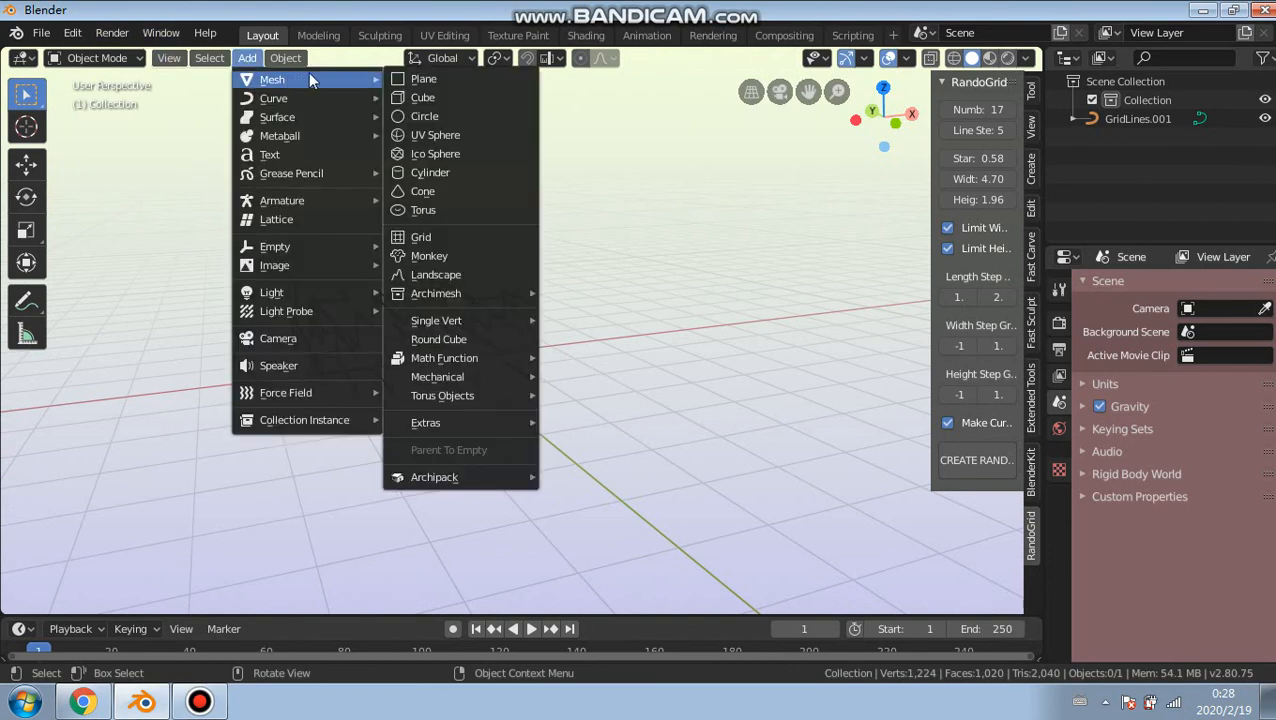
pyautogui.click(399, 80)
pyautogui.press('s')
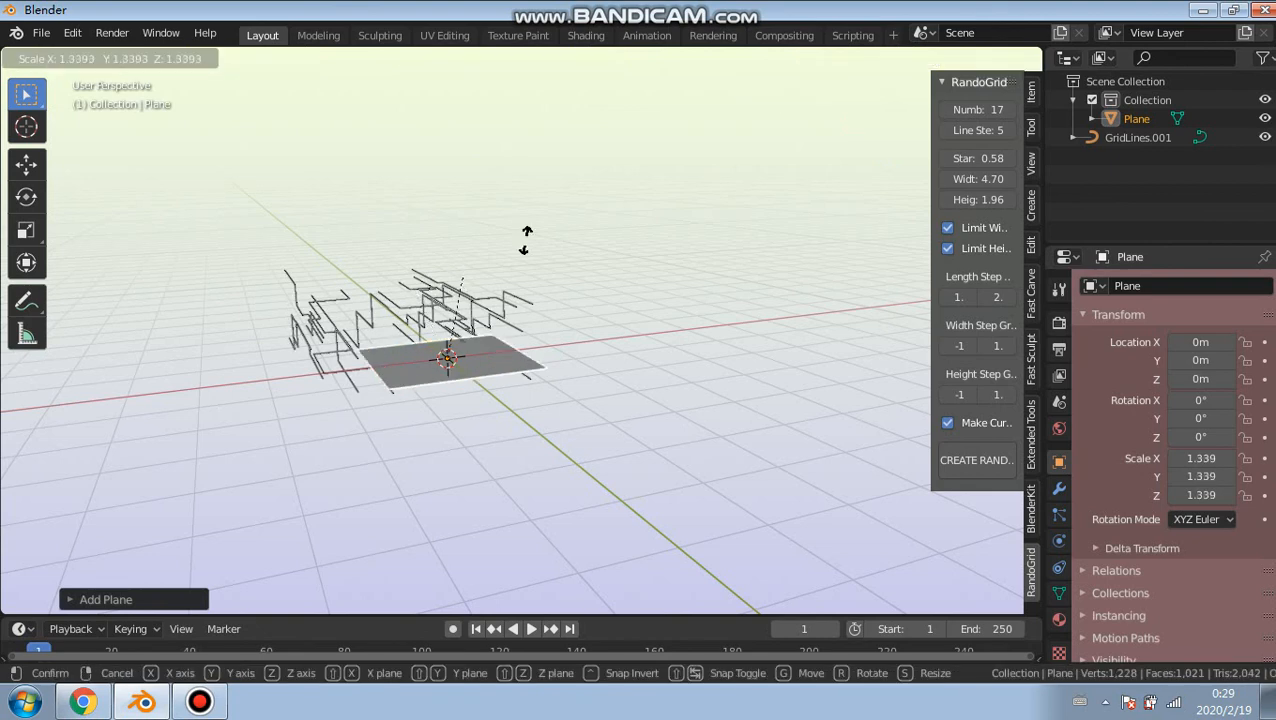
pyautogui.click(752, 124)
# Step: Select GridLines.001 and raise it along Z by about 0.4 m above the plane
pyautogui.moveTo(456, 313); pyautogui.dragTo(343, 284, button='middle')
pyautogui.click(275, 188)
pyautogui.click(27, 165)
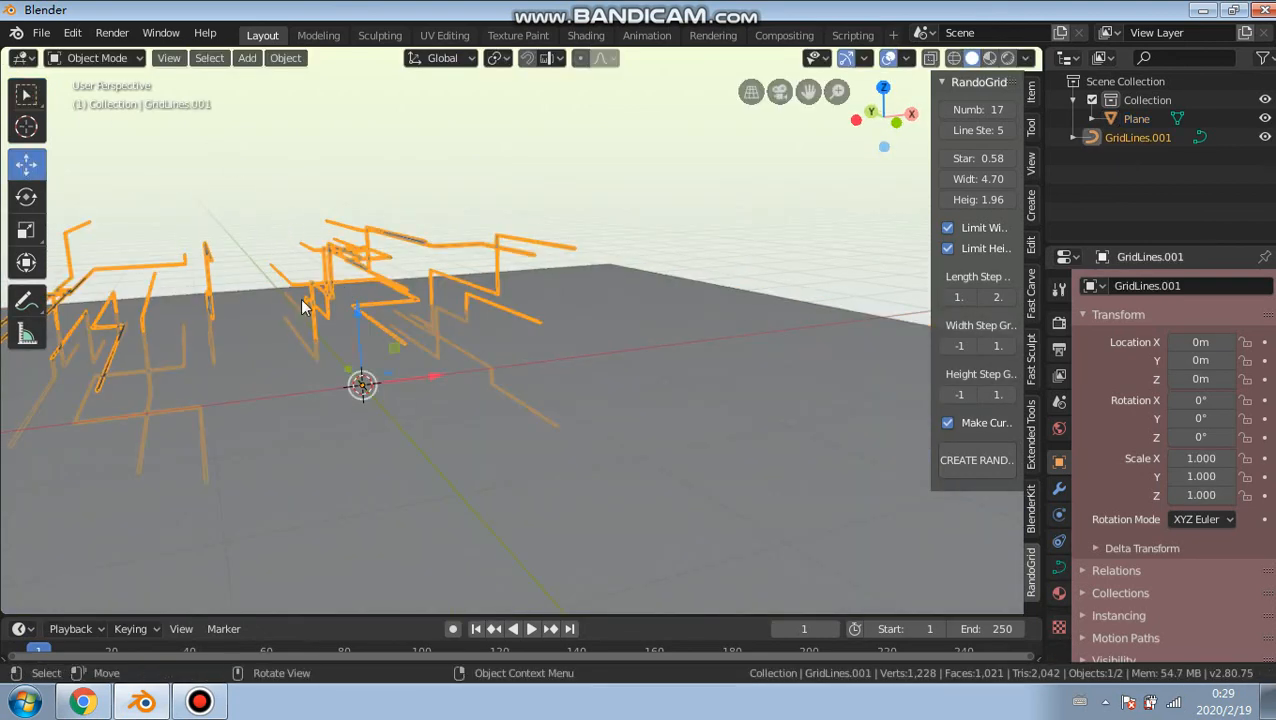
pyautogui.moveTo(362, 312); pyautogui.dragTo(352, 257)
# Step: Switch the viewport to wireframe display, deselect the gridlines and inspect the pipes from the side
pyautogui.keyDown('shift'); pyautogui.moveTo(352, 257); pyautogui.dragTo(604, 384, button='middle'); pyautogui.keyUp('shift')
pyautogui.scroll(2, 568, 330)
pyautogui.keyDown('shift'); pyautogui.moveTo(568, 330); pyautogui.dragTo(557, 345, button='middle'); pyautogui.keyUp('shift')
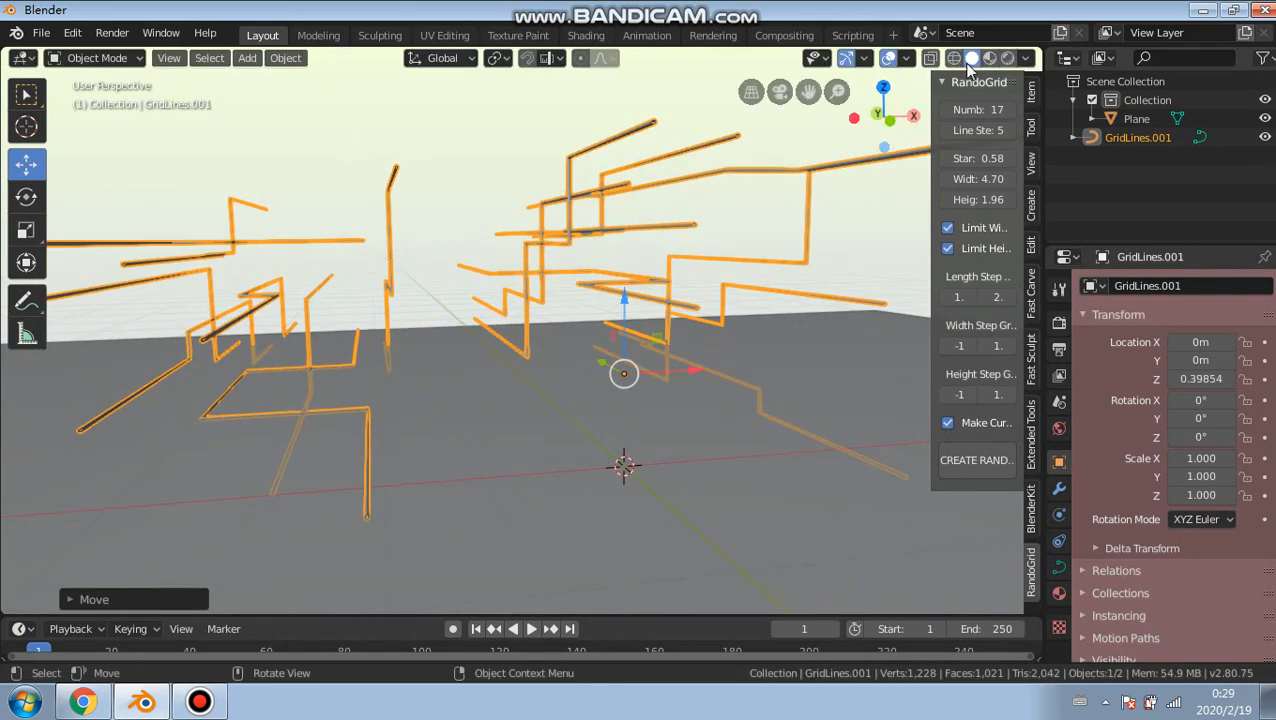
pyautogui.click(930, 58)
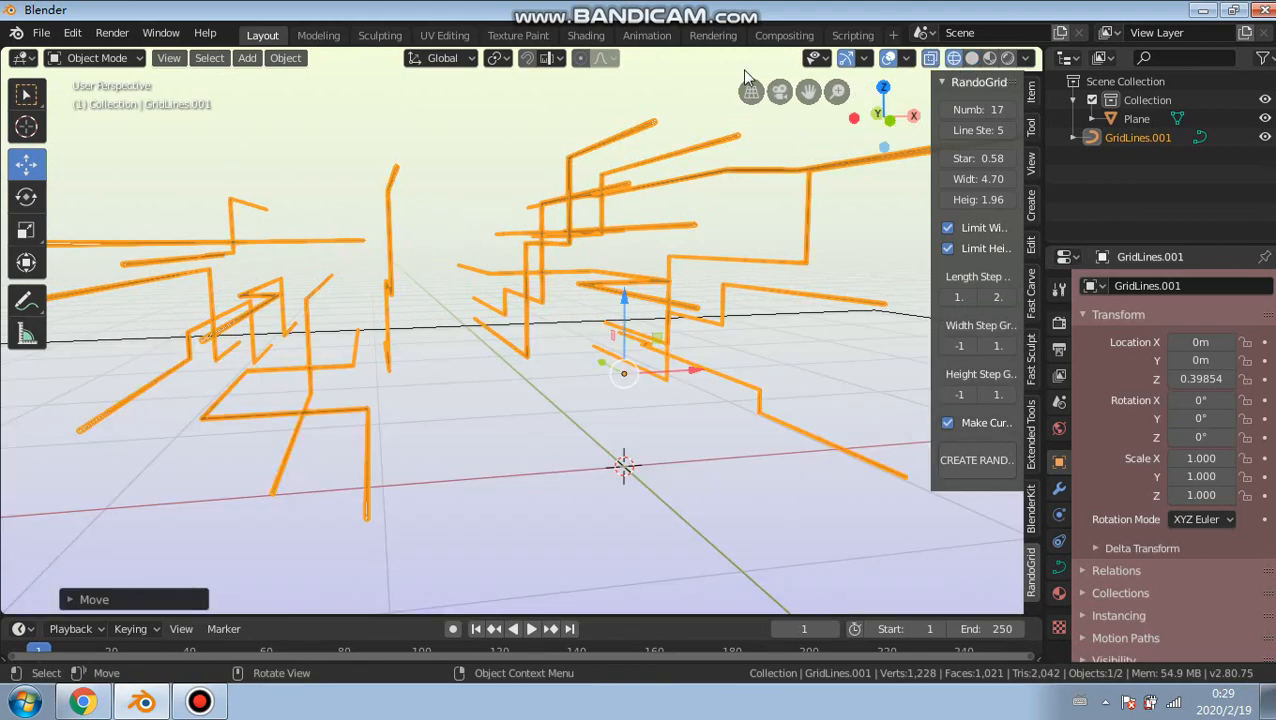
pyautogui.click(413, 337)
pyautogui.moveTo(413, 337); pyautogui.dragTo(505, 337, button='middle')
pyautogui.moveTo(548, 412); pyautogui.dragTo(280, 305, button='middle')
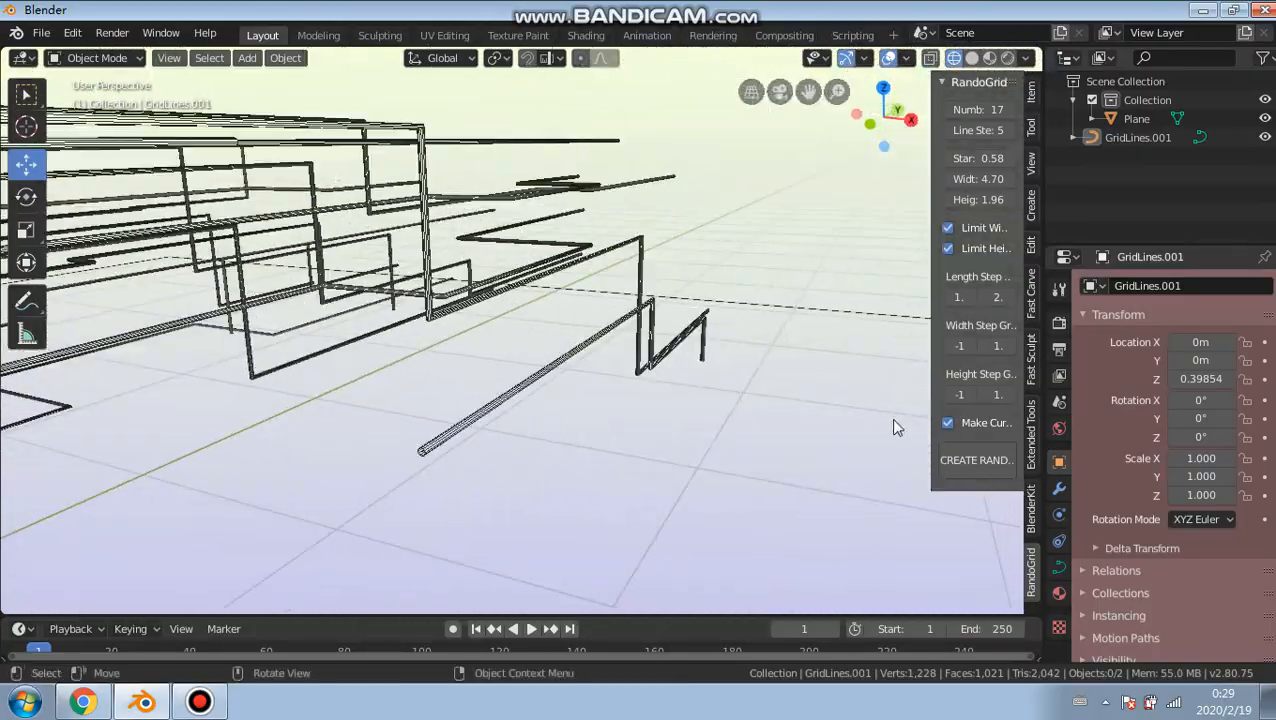
# Step: Generate another set of 17 random gridlines with RandoGrid and raise it along Z by about 0.66 m
pyautogui.click(966, 463)
pyautogui.scroll(-6, 651, 388)
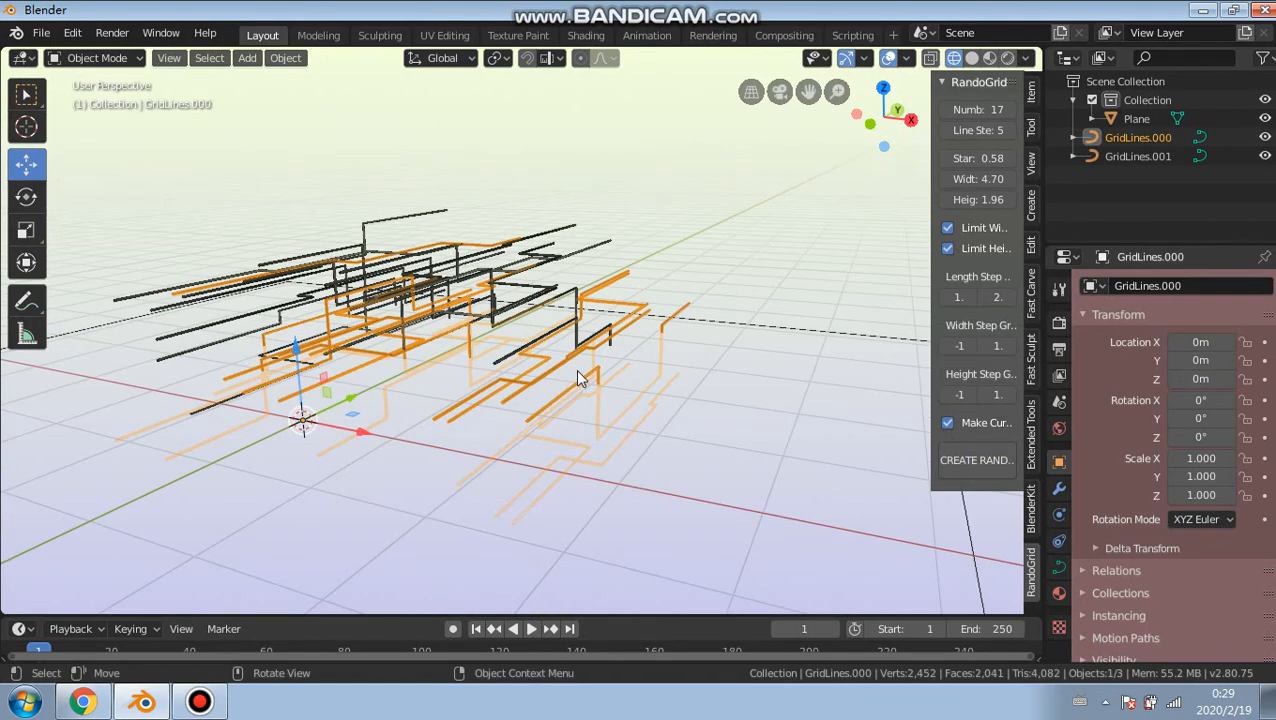
pyautogui.moveTo(255, 313); pyautogui.dragTo(258, 243)
# Step: Rotate the new GridLines.000 about 65° around the Z axis and deselect it
pyautogui.moveTo(350, 339); pyautogui.dragTo(450, 316, button='middle')
pyautogui.scroll(6, 558, 335)
pyautogui.click(27, 198)
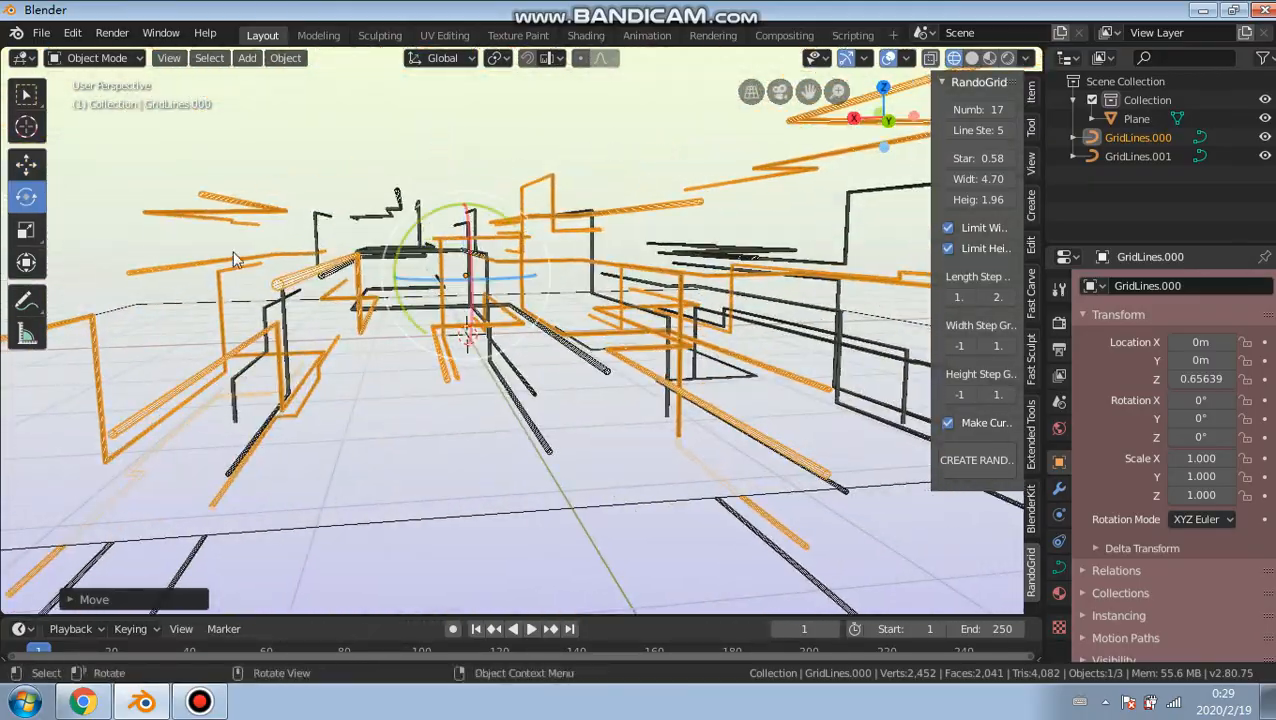
pyautogui.moveTo(423, 284); pyautogui.dragTo(445, 305)
pyautogui.moveTo(445, 305); pyautogui.dragTo(421, 236, button='middle')
pyautogui.click(317, 248)
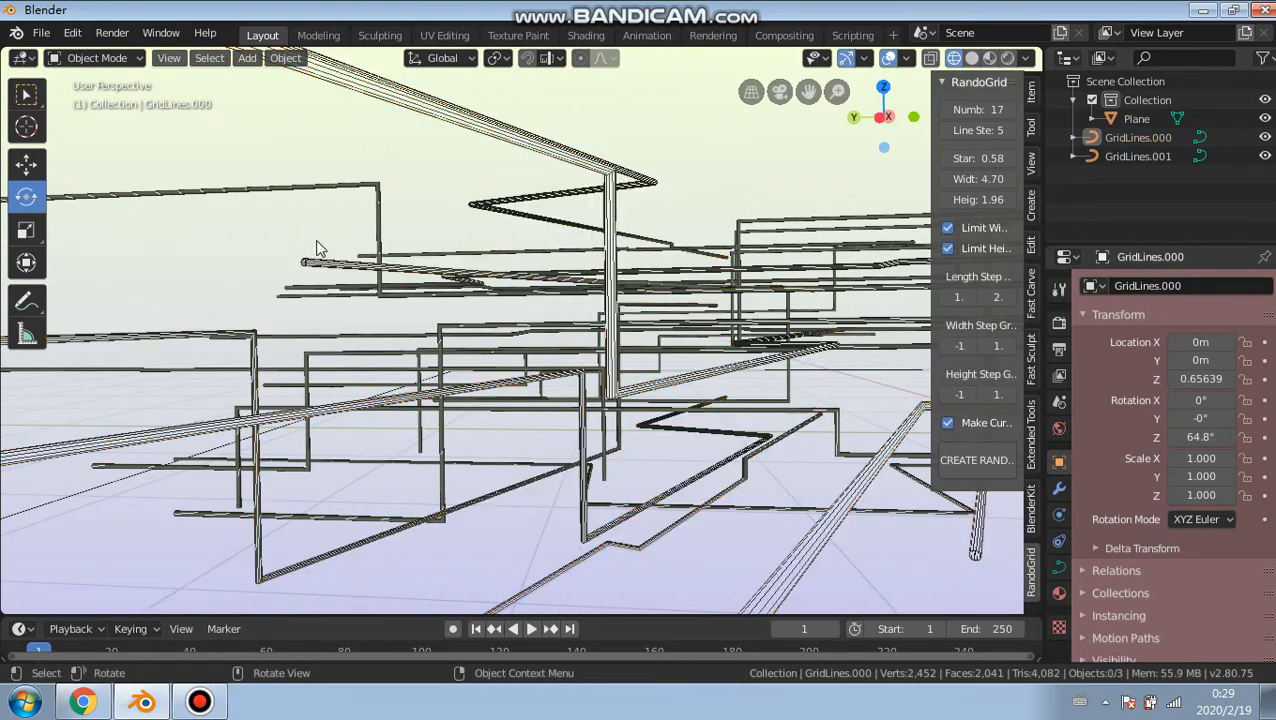
# Step: Narrow the sidebar to expose more of the viewport around the crossing pipes
pyautogui.keyDown('shift'); pyautogui.moveTo(549, 360); pyautogui.dragTo(860, 230, button='middle'); pyautogui.keyUp('shift')
pyautogui.moveTo(930, 122); pyautogui.dragTo(992, 132)
pyautogui.moveTo(775, 345); pyautogui.dragTo(512, 427, button='middle')
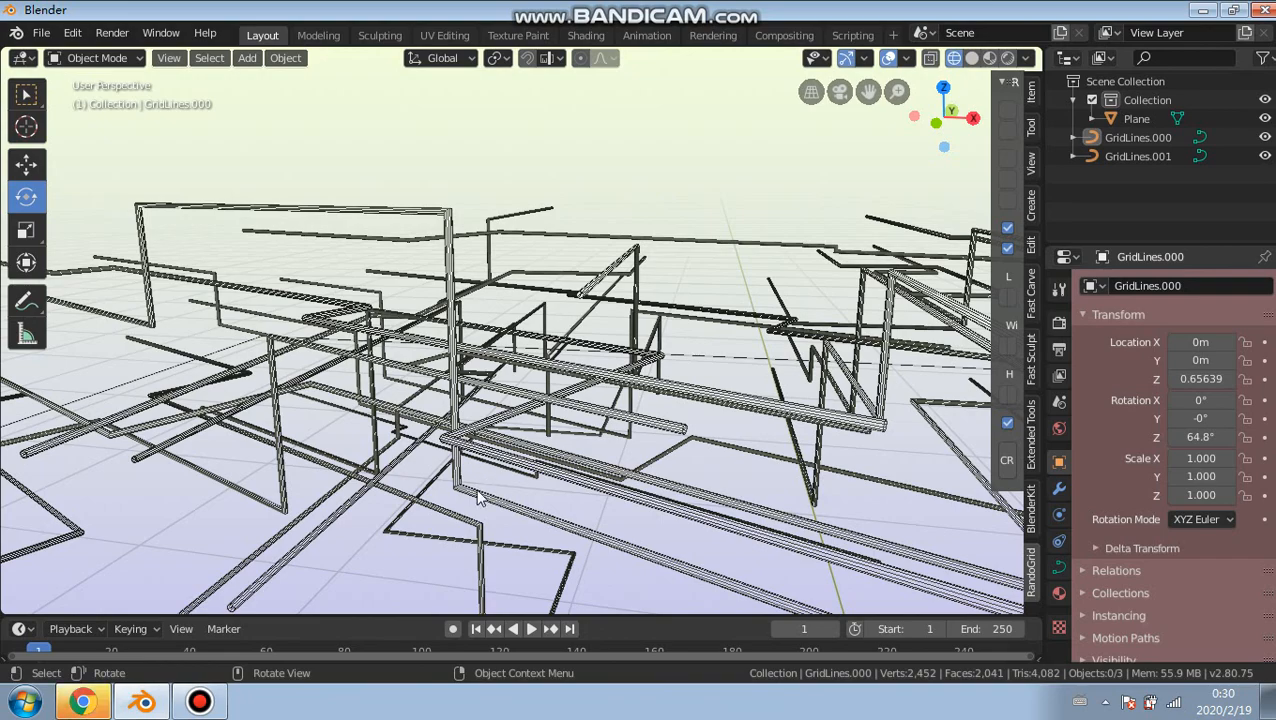
# Step: Examine the two overlapping pipe sets in wireframe, up close and from several angles
pyautogui.moveTo(476, 488); pyautogui.dragTo(423, 474, button='middle')
pyautogui.moveTo(585, 470); pyautogui.dragTo(524, 410, button='middle')
pyautogui.scroll(2, 560, 434)
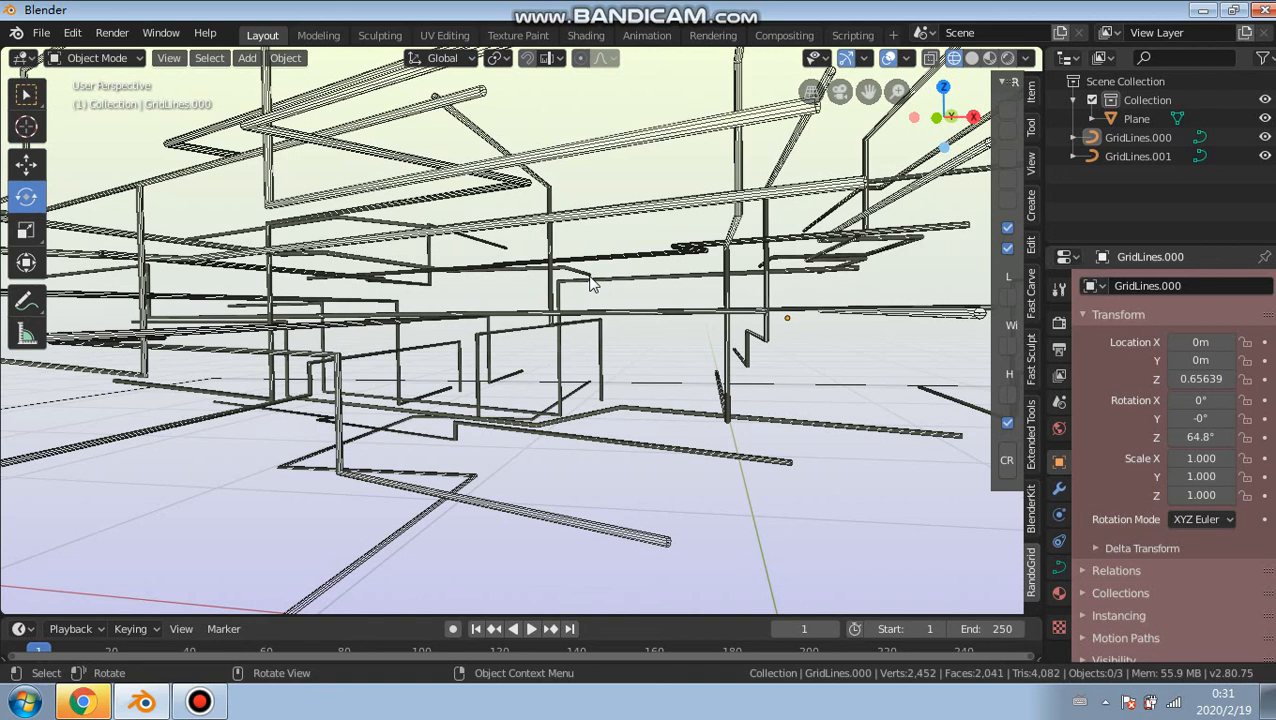
pyautogui.moveTo(672, 328); pyautogui.dragTo(600, 260, button='middle')
pyautogui.scroll(4, 600, 260)
pyautogui.moveTo(585, 404); pyautogui.dragTo(645, 405, button='middle')
pyautogui.moveTo(672, 448); pyautogui.dragTo(740, 388, button='middle')
pyautogui.moveTo(800, 448); pyautogui.dragTo(237, 229, button='middle')
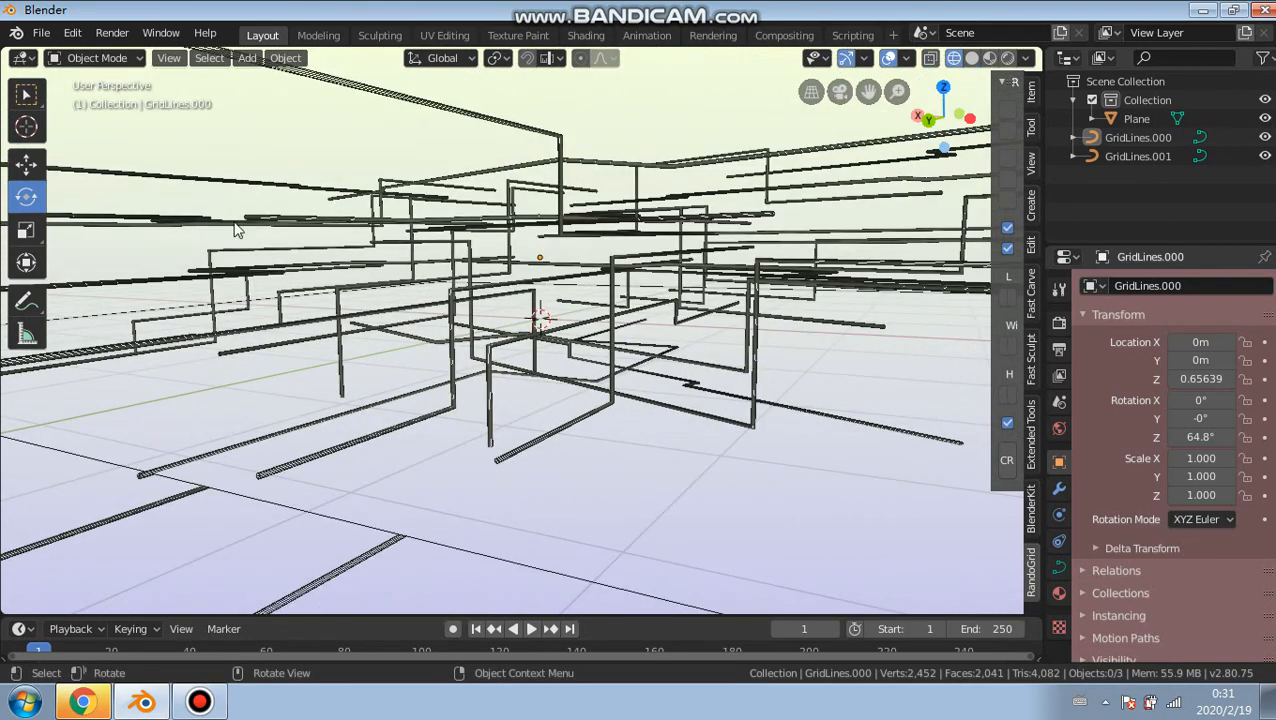
pyautogui.scroll(-1, 570, 372)
pyautogui.moveTo(591, 358); pyautogui.dragTo(540, 350, button='middle')
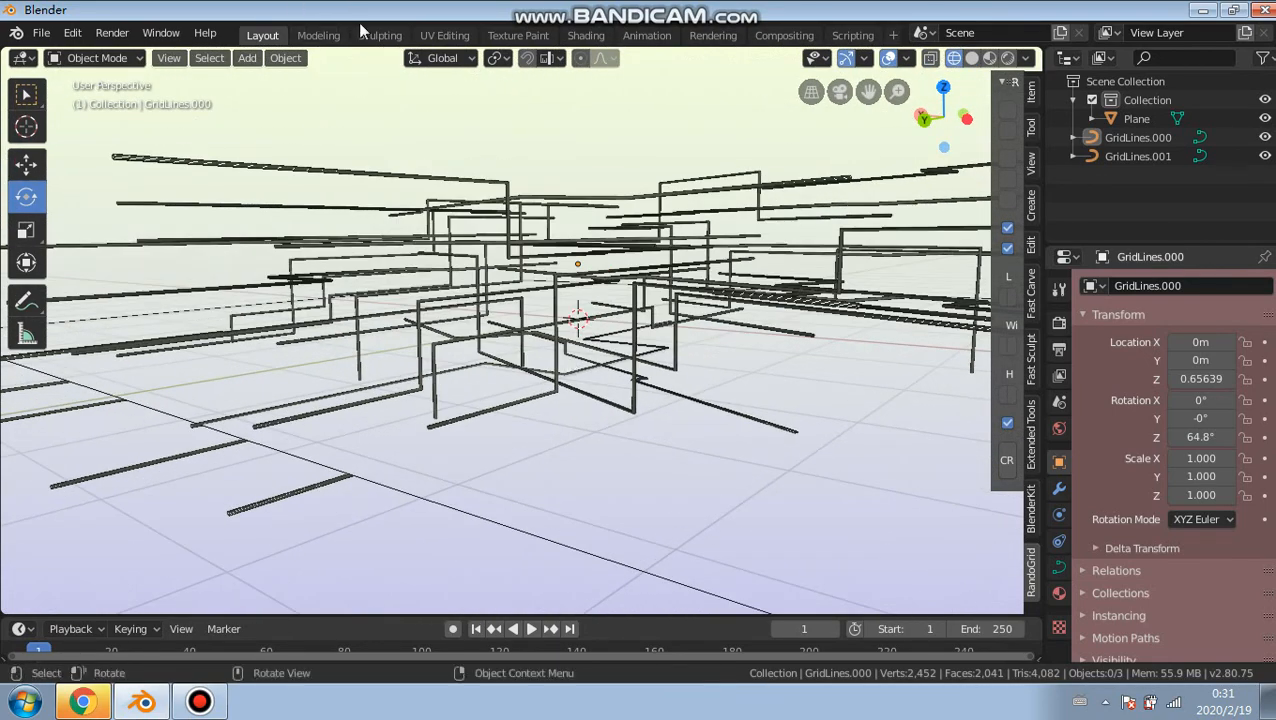
# Step: Add a cube at the world origin among the pipes
pyautogui.click(247, 58)
pyautogui.moveTo(290, 80)
pyautogui.click(425, 95)
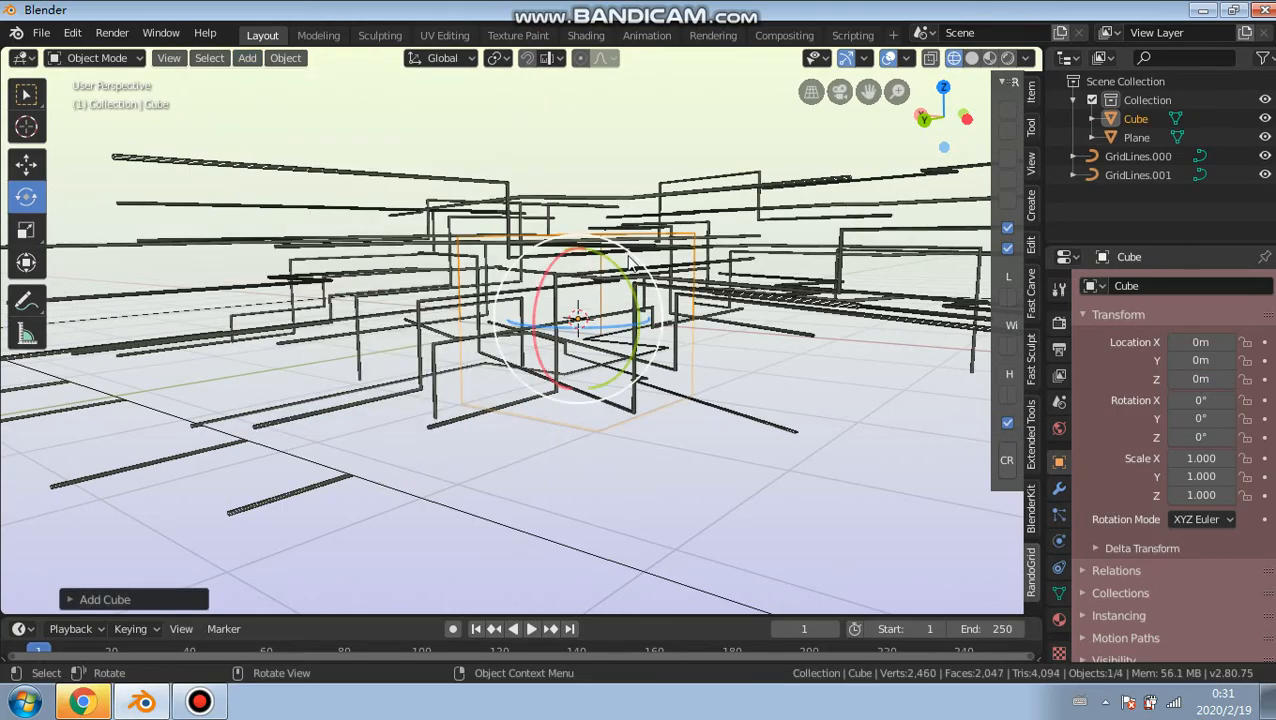
pyautogui.scroll(5, 650, 328)
pyautogui.moveTo(644, 328); pyautogui.dragTo(527, 343, button='middle')
# Step: Flatten the cube along Z and resize it along Y with the Scale tool
pyautogui.click(26, 230)
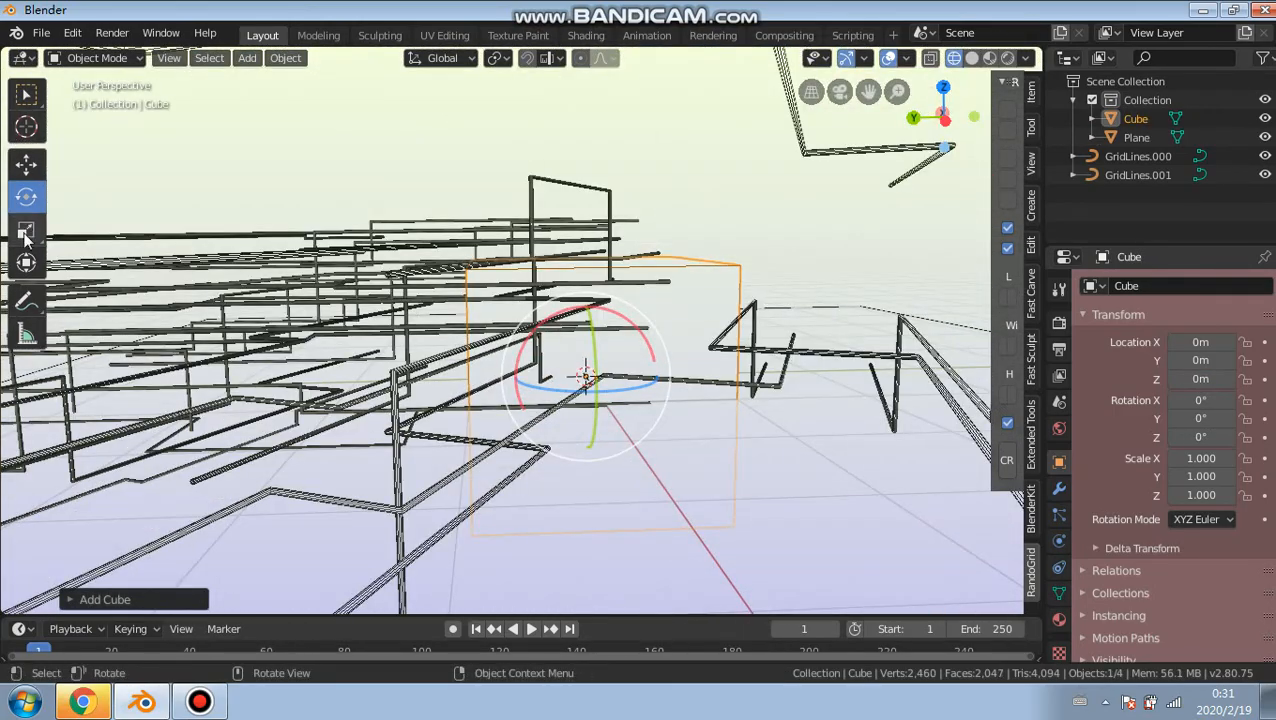
pyautogui.moveTo(589, 308); pyautogui.dragTo(586, 366)
pyautogui.moveTo(512, 379); pyautogui.dragTo(560, 380)
# Step: Move the flattened cube slightly upward and shift it sideways along Y
pyautogui.click(32, 177)
pyautogui.moveTo(586, 308)
pyautogui.mouseDown()
pyautogui.moveTo(586, 271)
pyautogui.moveTo(586, 292)
pyautogui.mouseUp()
pyautogui.moveTo(525, 368); pyautogui.dragTo(340, 370)
# Step: Select the floor plane and move it to about -2.46 m in X and -0.41 m in Z
pyautogui.moveTo(402, 380); pyautogui.dragTo(615, 385, button='middle')
pyautogui.moveTo(196, 479); pyautogui.dragTo(420, 426, button='middle')
pyautogui.click(681, 346)
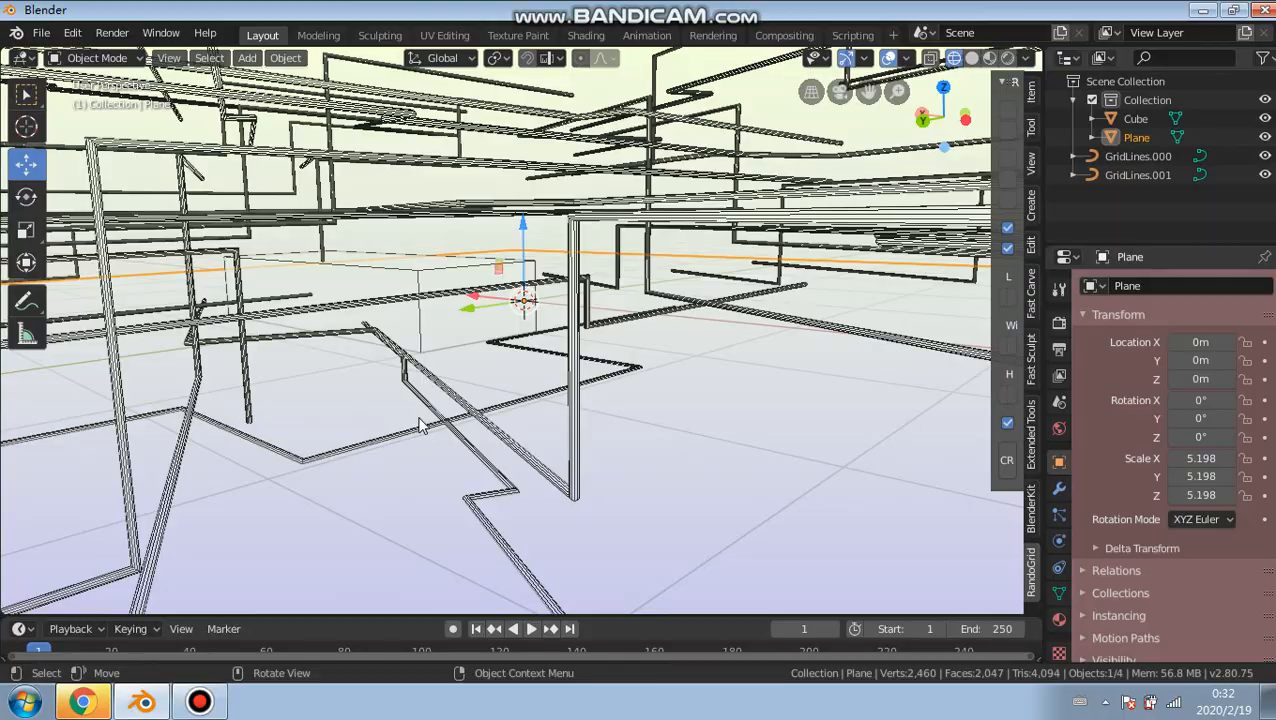
pyautogui.moveTo(446, 427); pyautogui.dragTo(288, 432, button='middle')
pyautogui.moveTo(493, 405); pyautogui.dragTo(623, 410, button='middle')
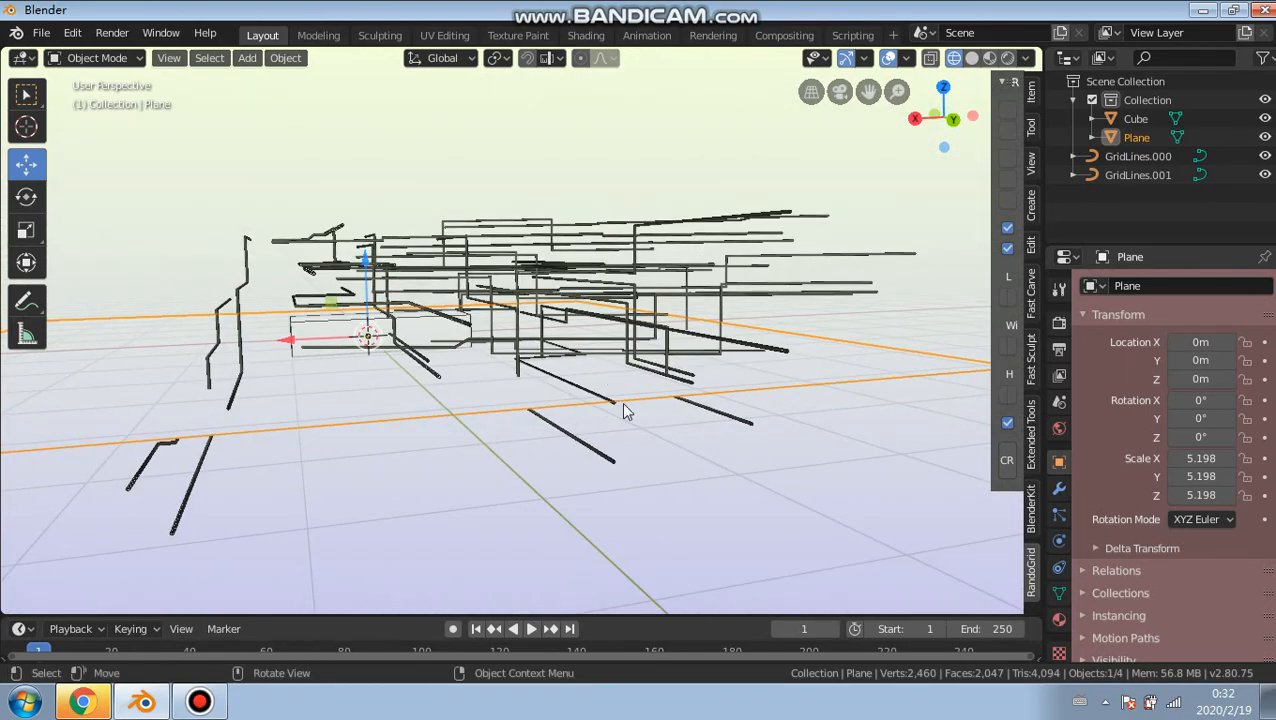
pyautogui.moveTo(583, 7)
pyautogui.moveTo(362, 268); pyautogui.dragTo(342, 343)
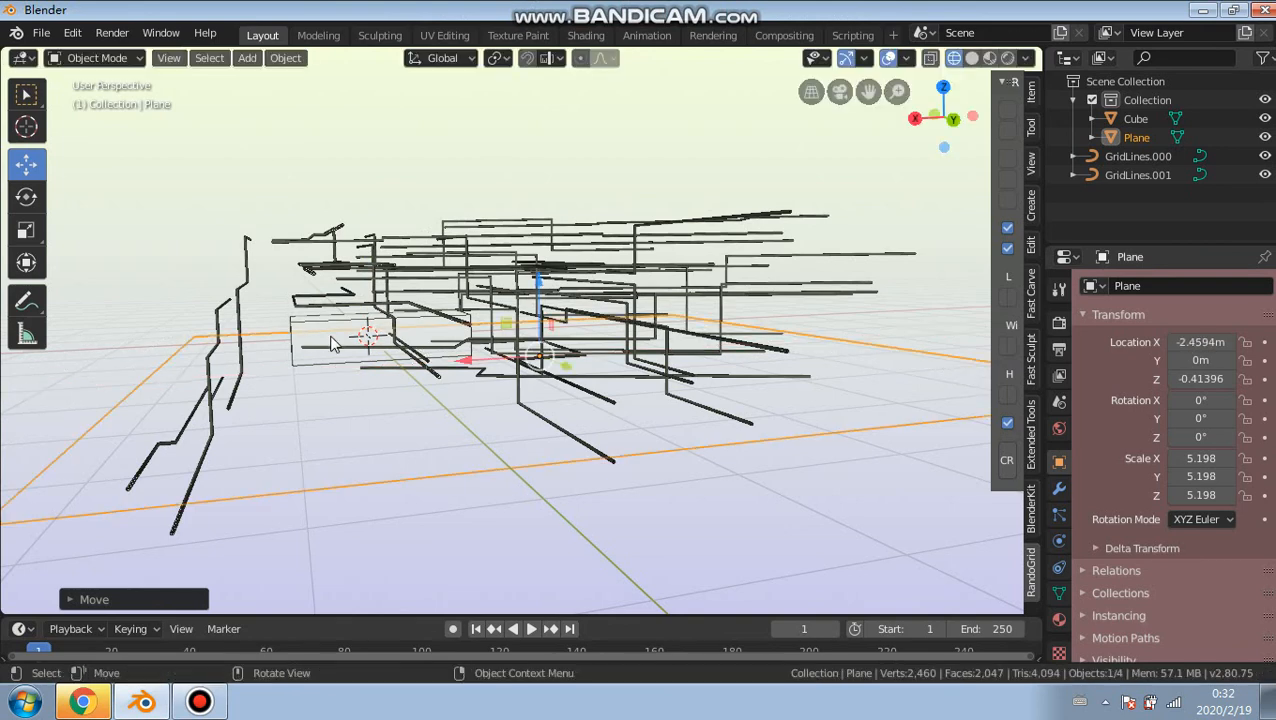
# Step: Select the flattened cube and raise it to about 1.02 m in Z above the floor plane
pyautogui.click(307, 332)
pyautogui.moveTo(379, 263); pyautogui.dragTo(392, 187)
pyautogui.moveTo(462, 241); pyautogui.dragTo(954, 214, button='middle')
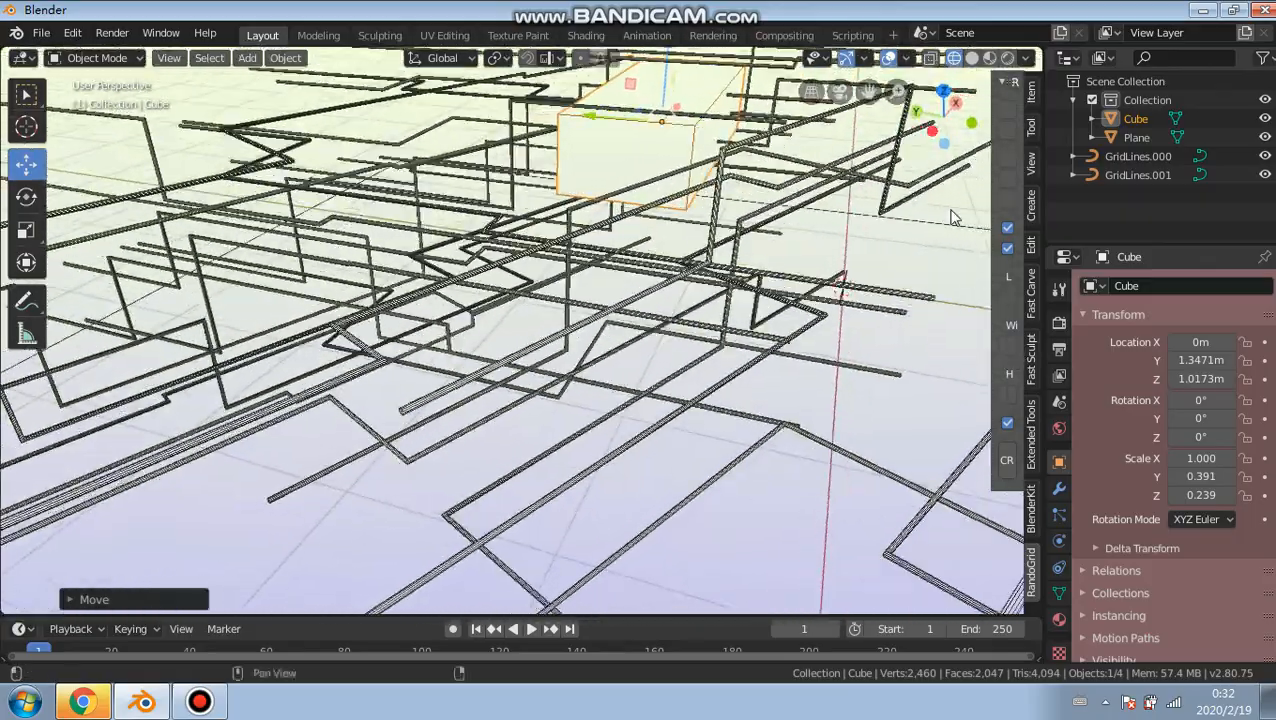
# Step: Preview the cube and pipes in Material Preview and Rendered shading, examining the scene's lighting from several angles
pyautogui.click(987, 58)
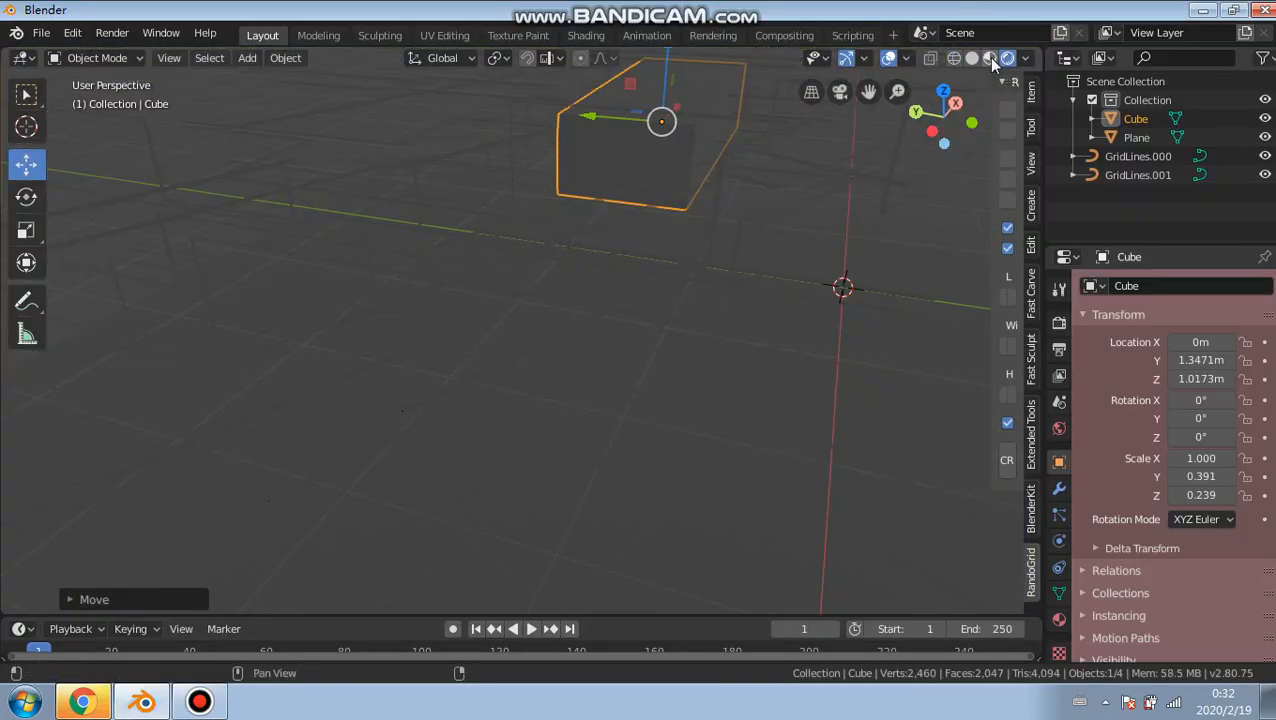
pyautogui.click(1007, 58)
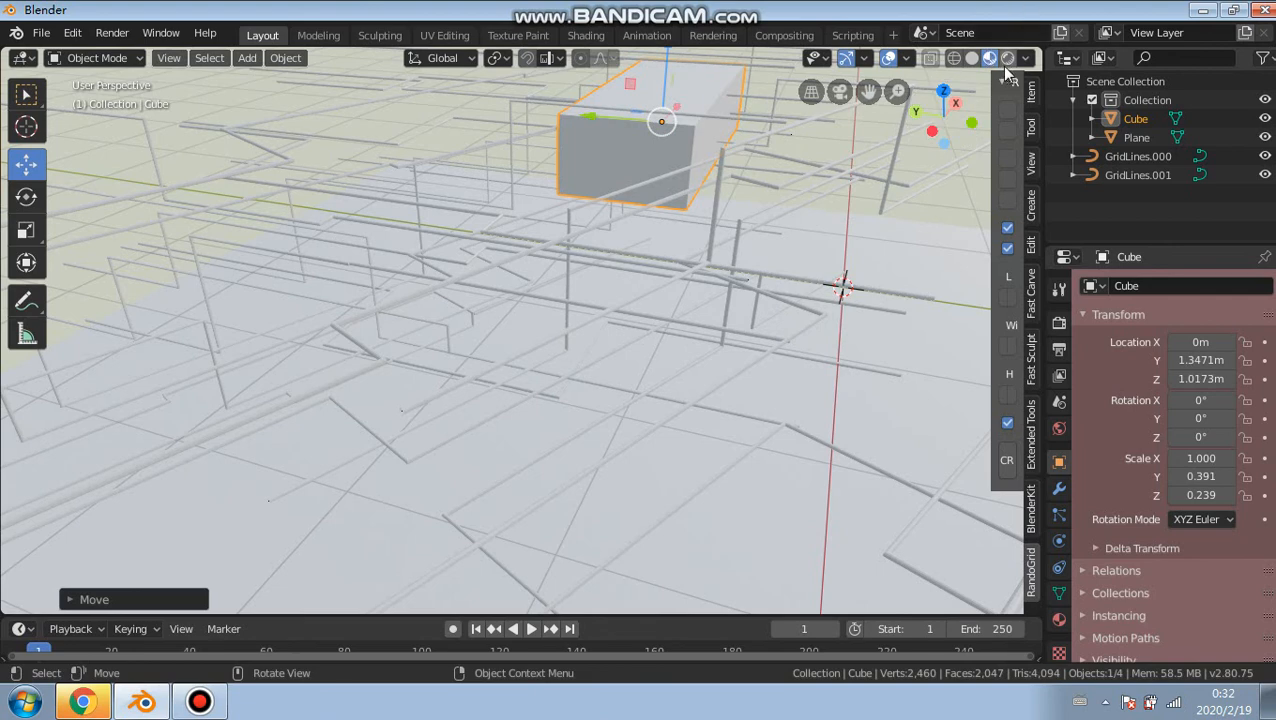
pyautogui.click(246, 58)
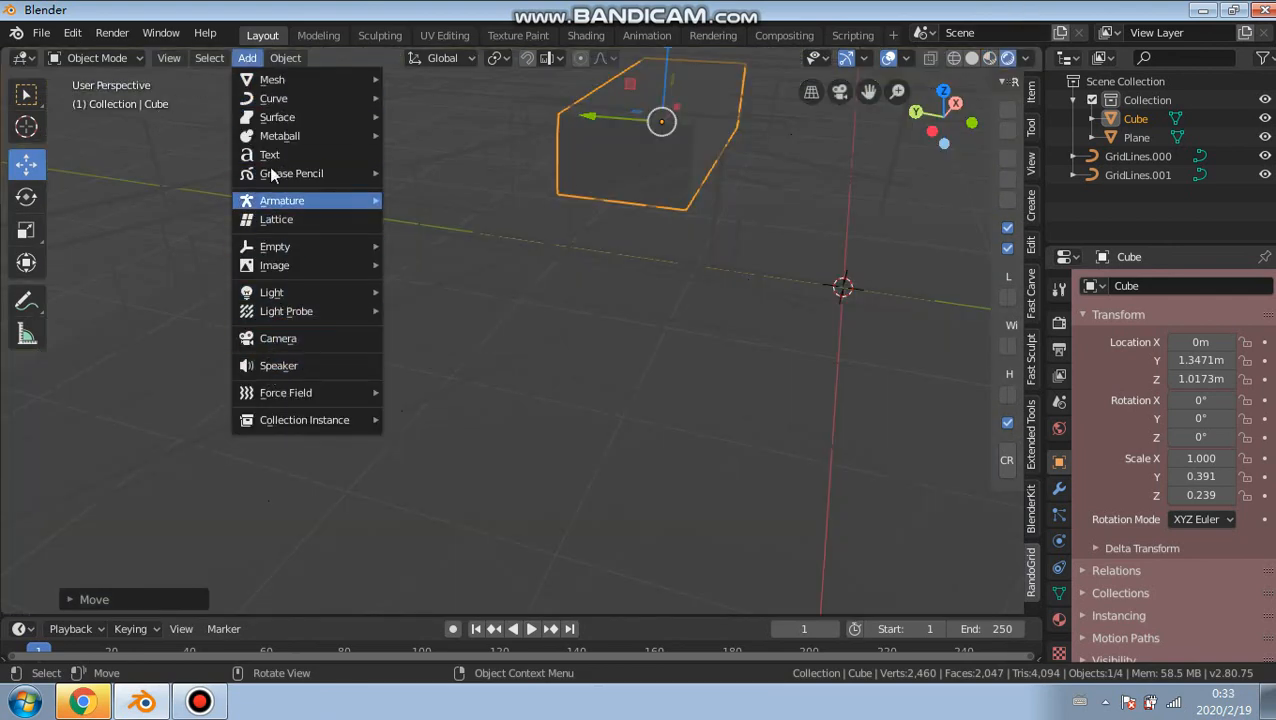
pyautogui.moveTo(285, 65)
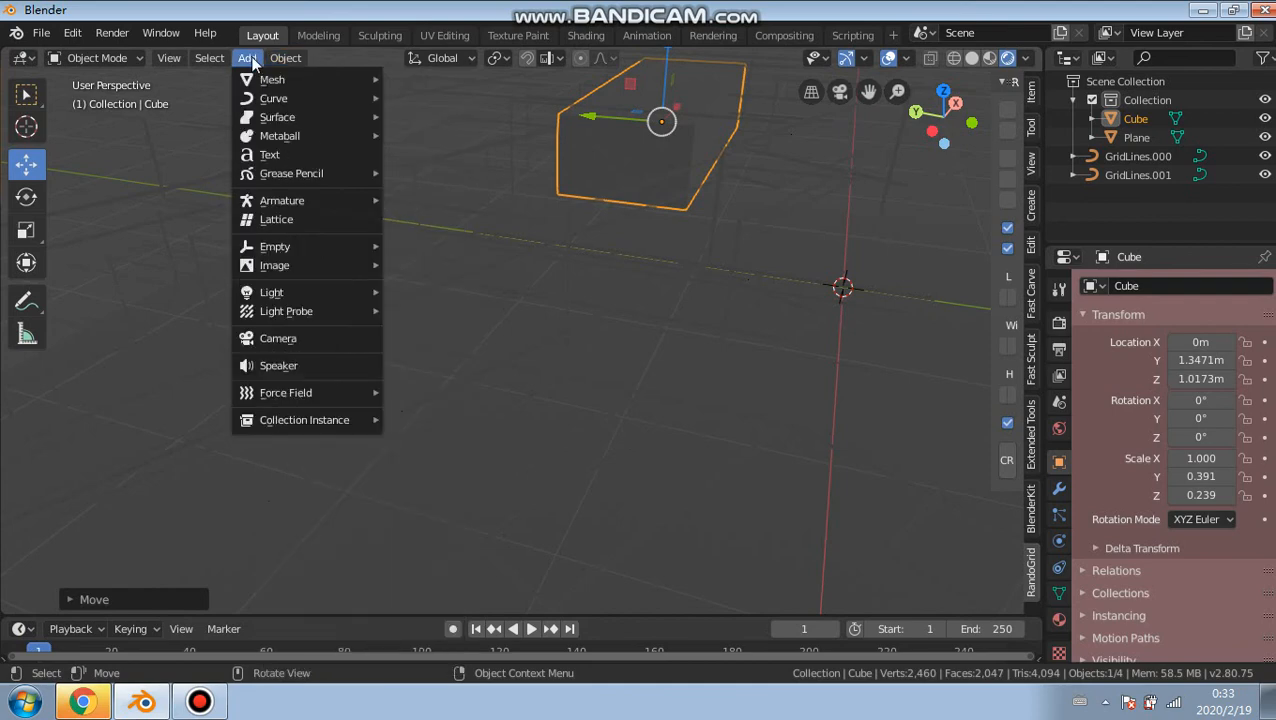
pyautogui.moveTo(570, 230); pyautogui.dragTo(448, 238, button='middle')
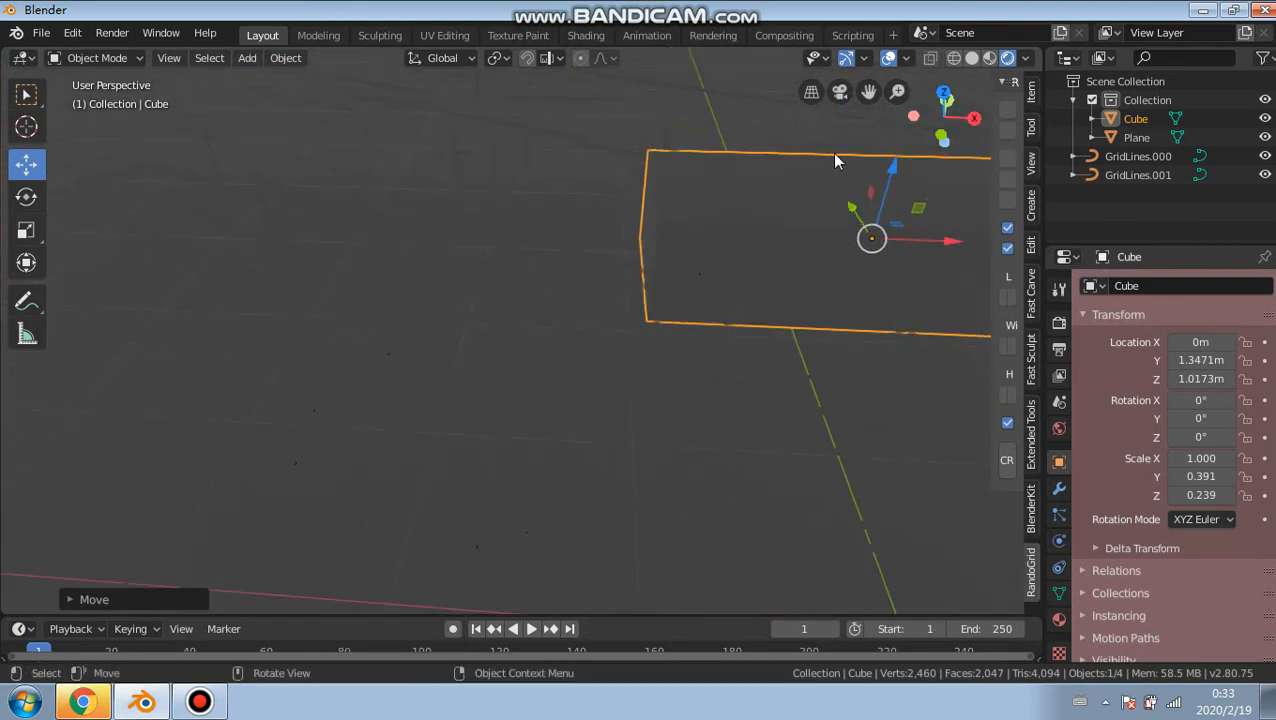
pyautogui.scroll(-3, 855, 208)
pyautogui.moveTo(853, 208); pyautogui.dragTo(778, 128, button='middle')
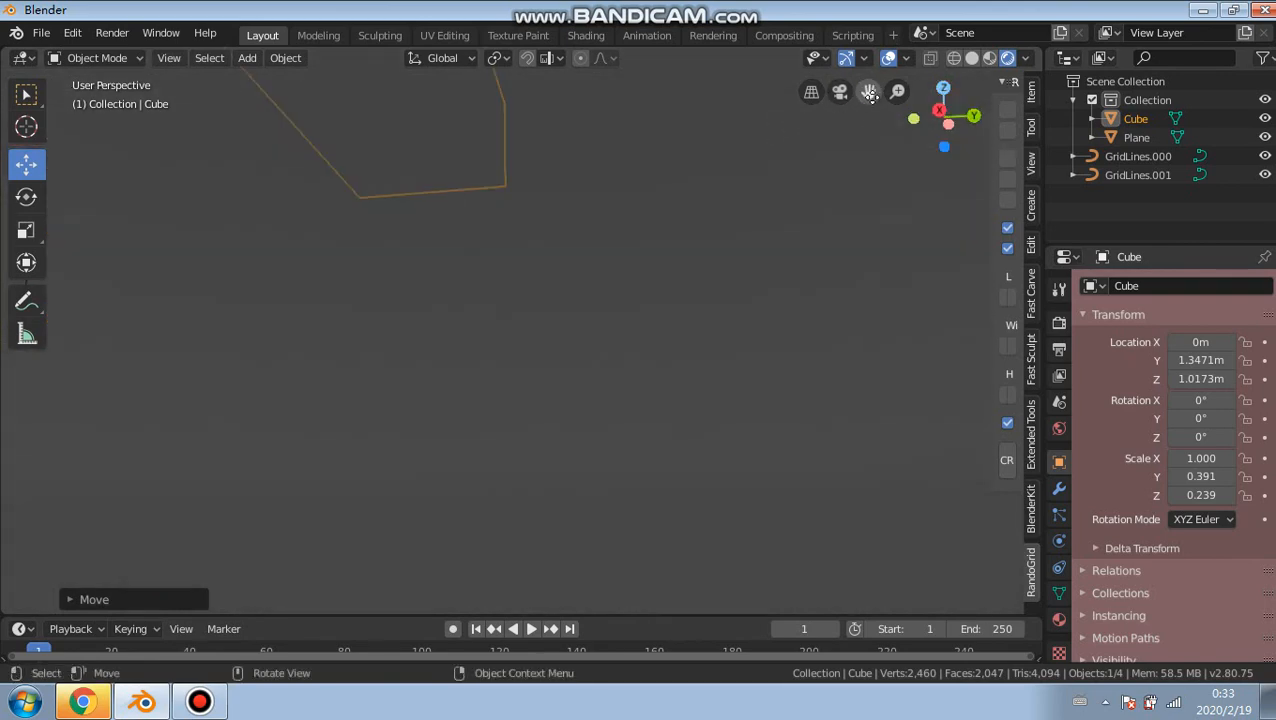
# Step: Switch the viewport to solid shading and inspect the raised cube among the pipes from near floor level
pyautogui.click(955, 57)
pyautogui.moveTo(953, 105); pyautogui.dragTo(318, 345)
pyautogui.moveTo(318, 345); pyautogui.dragTo(278, 338, button='middle')
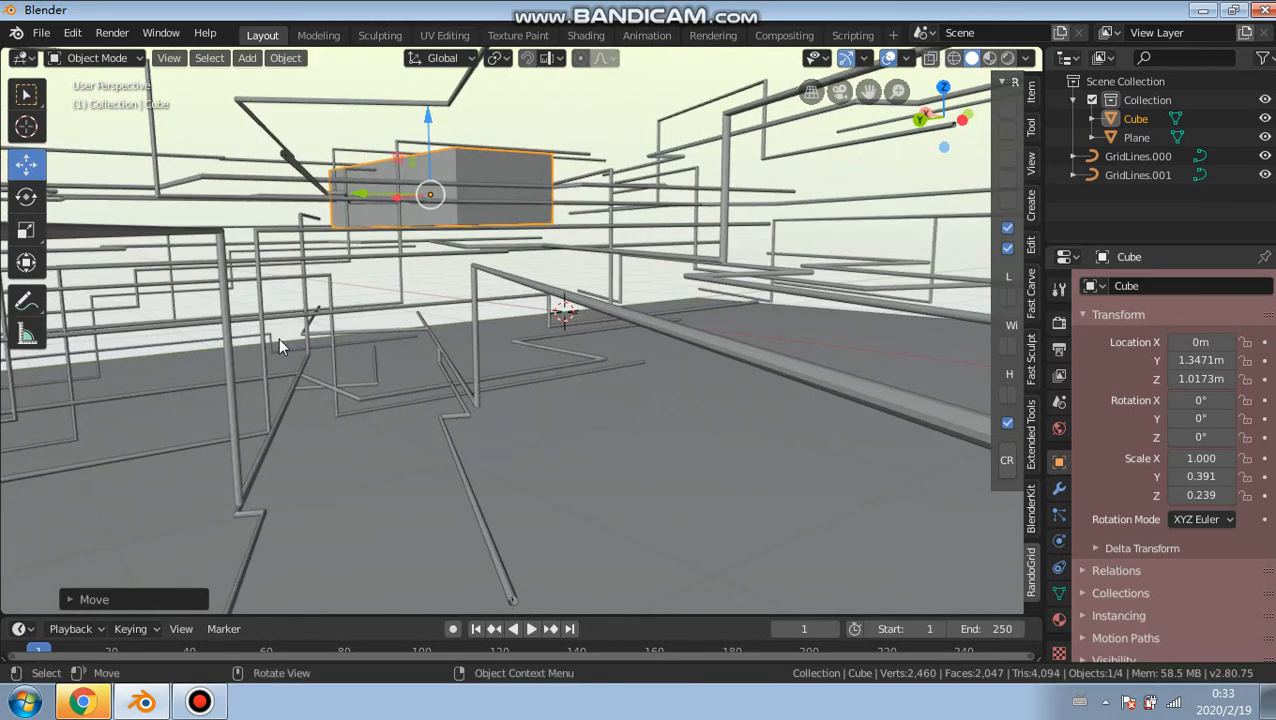